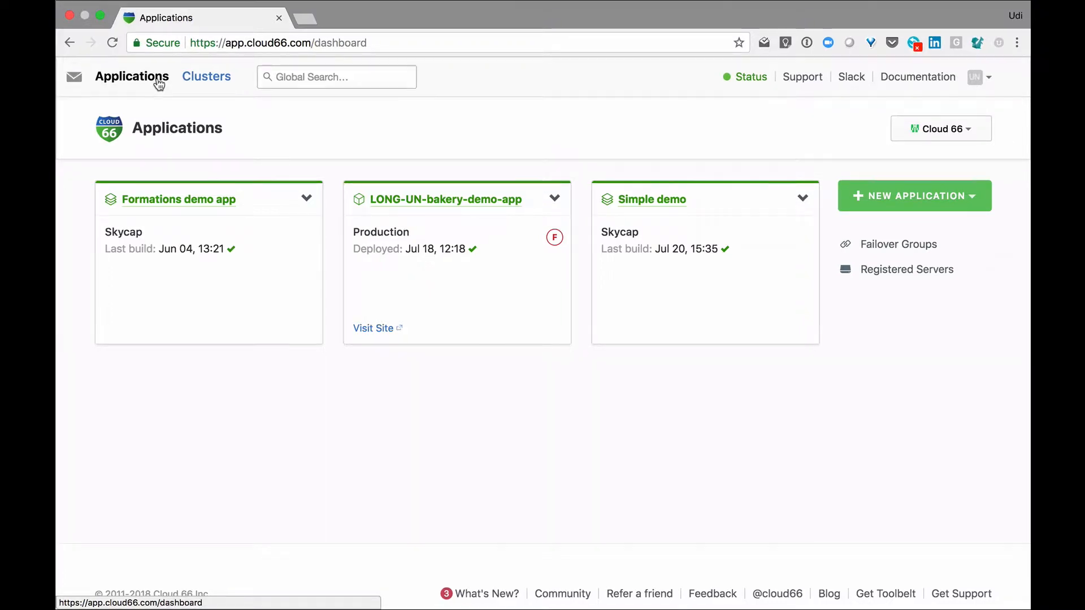
# Start a new cluster named "new cluster" on AWS (Default-demos), targeting the EC2 Classic platform
pyautogui.click(222, 79)
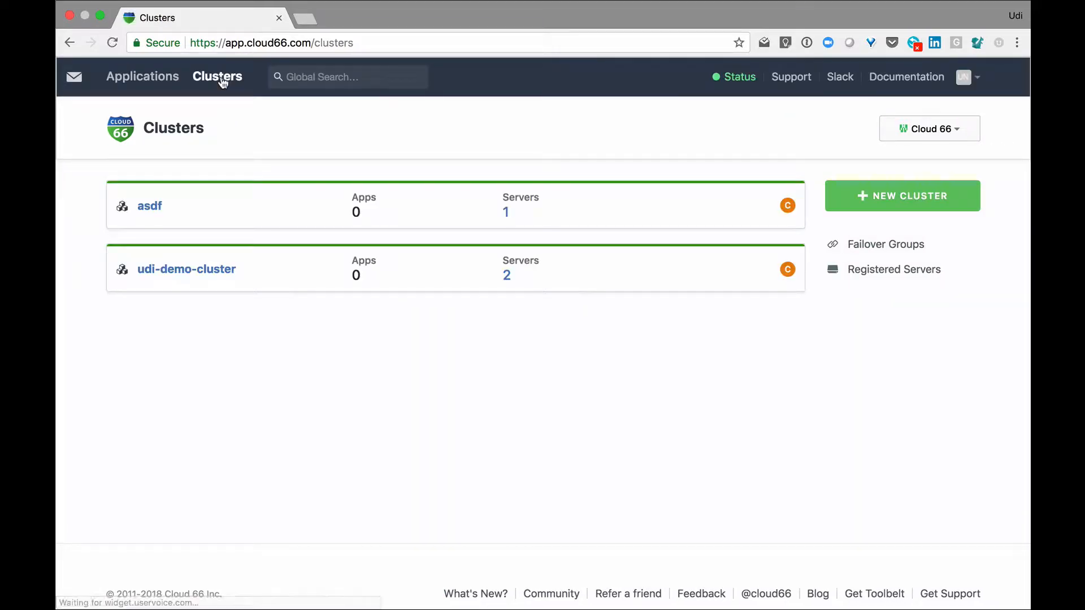
pyautogui.click(897, 191)
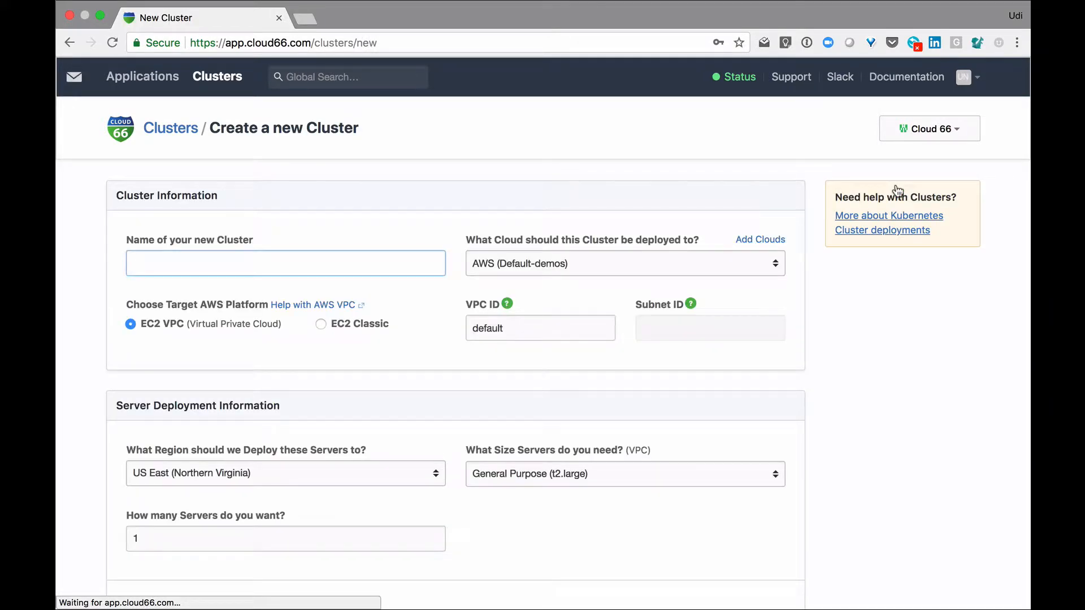
pyautogui.write('new cluster')
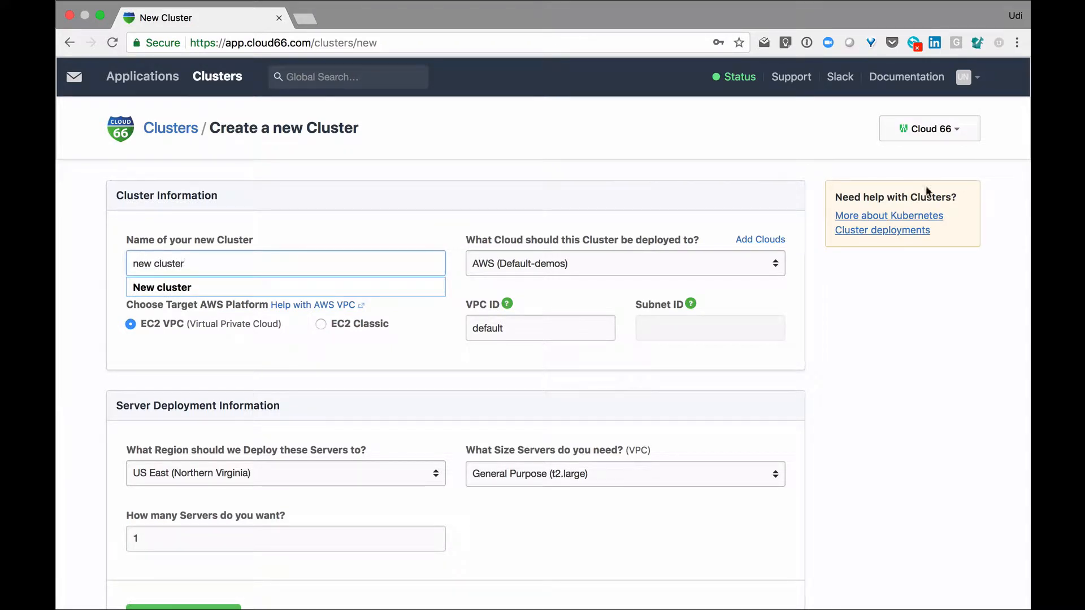
pyautogui.click(670, 270)
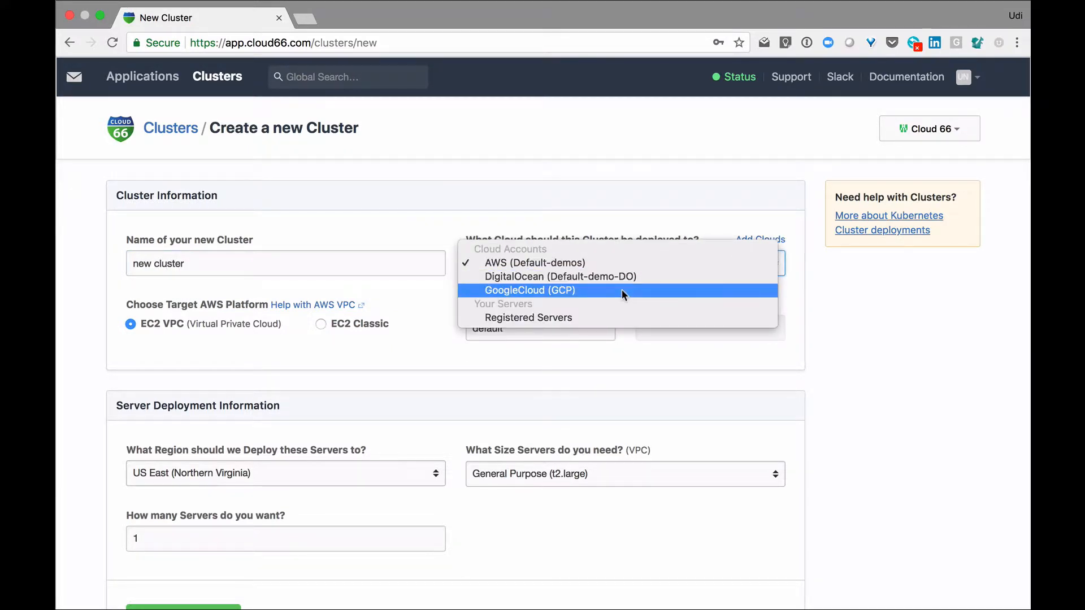
pyautogui.click(619, 263)
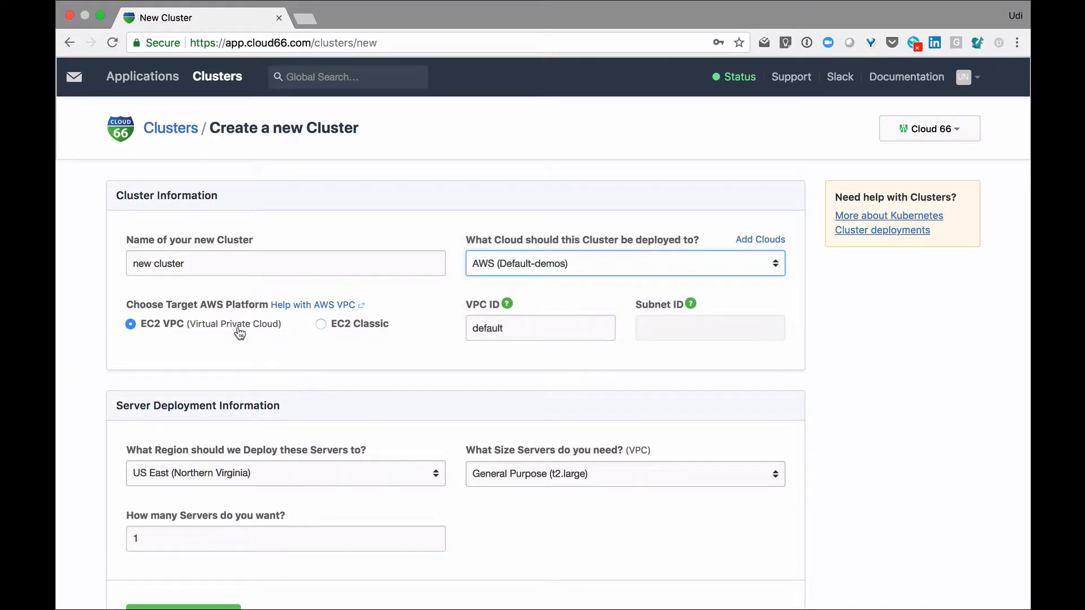
pyautogui.click(322, 325)
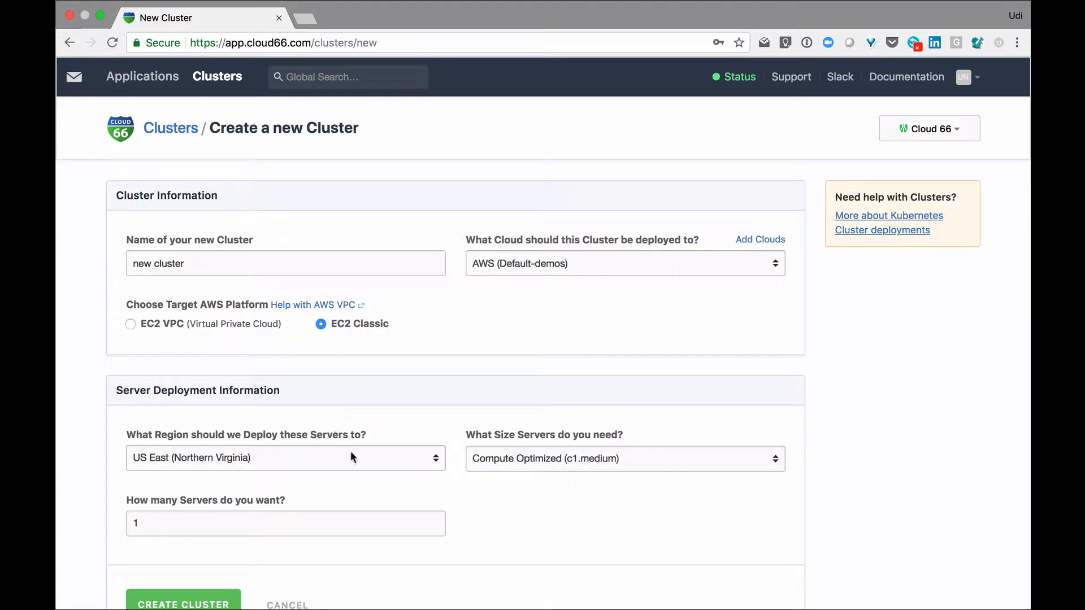
# Set the server region to Europe (London) and keep the number of servers at 1
pyautogui.click(371, 462)
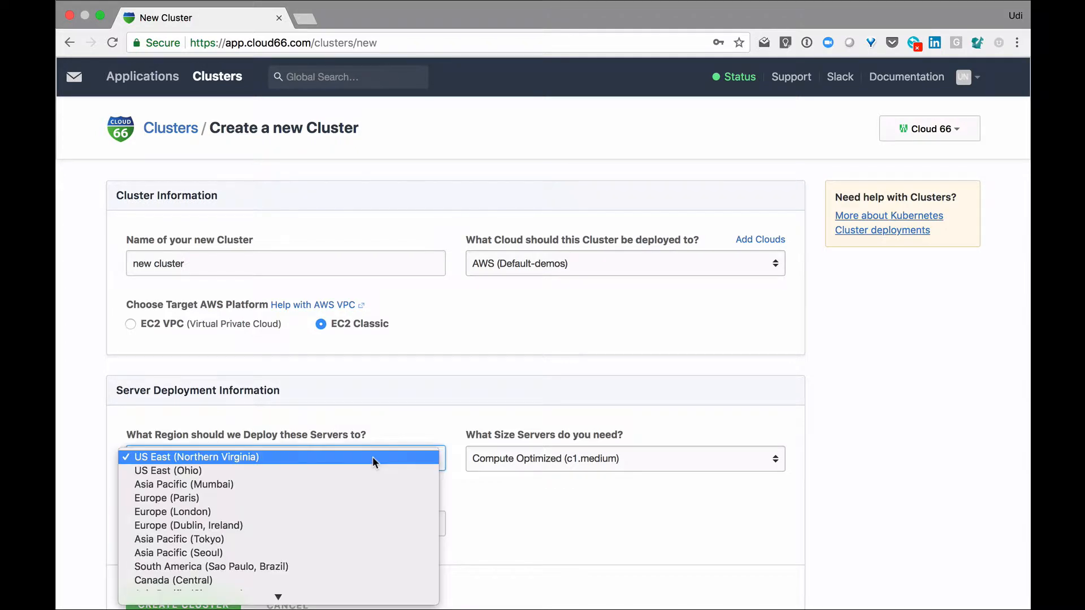
pyautogui.click(363, 510)
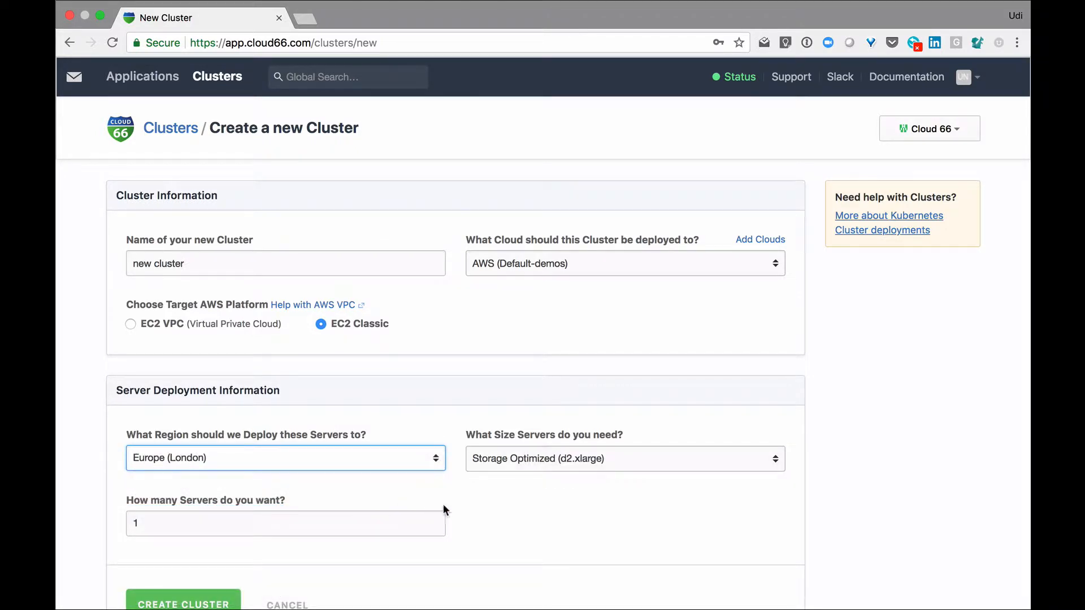
pyautogui.click(415, 519)
pyautogui.scroll(-3, 414, 519)
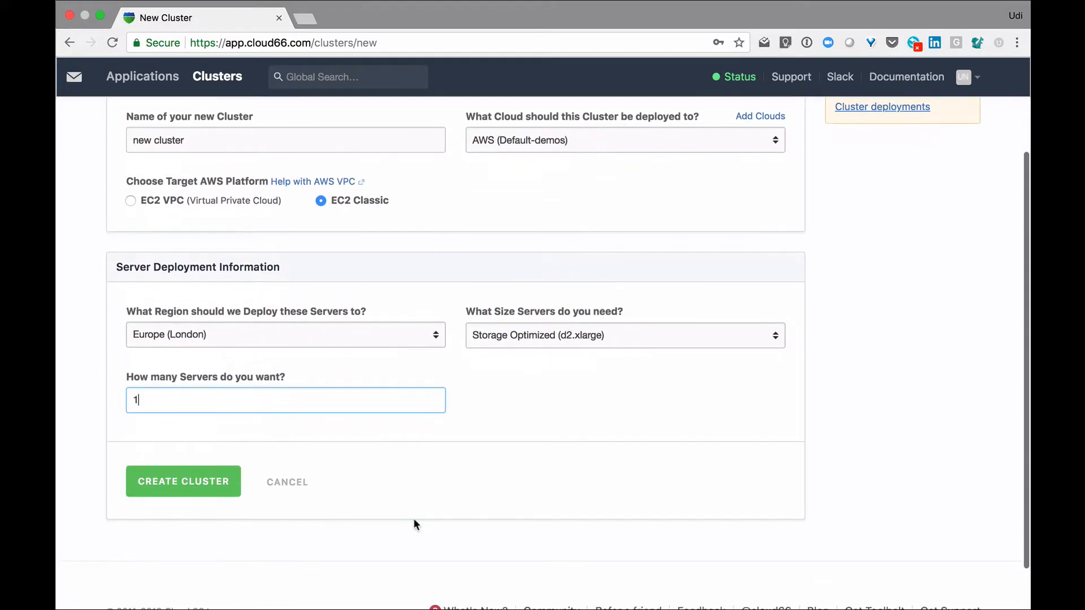
# Create the configured cluster and start its build
pyautogui.click(182, 483)
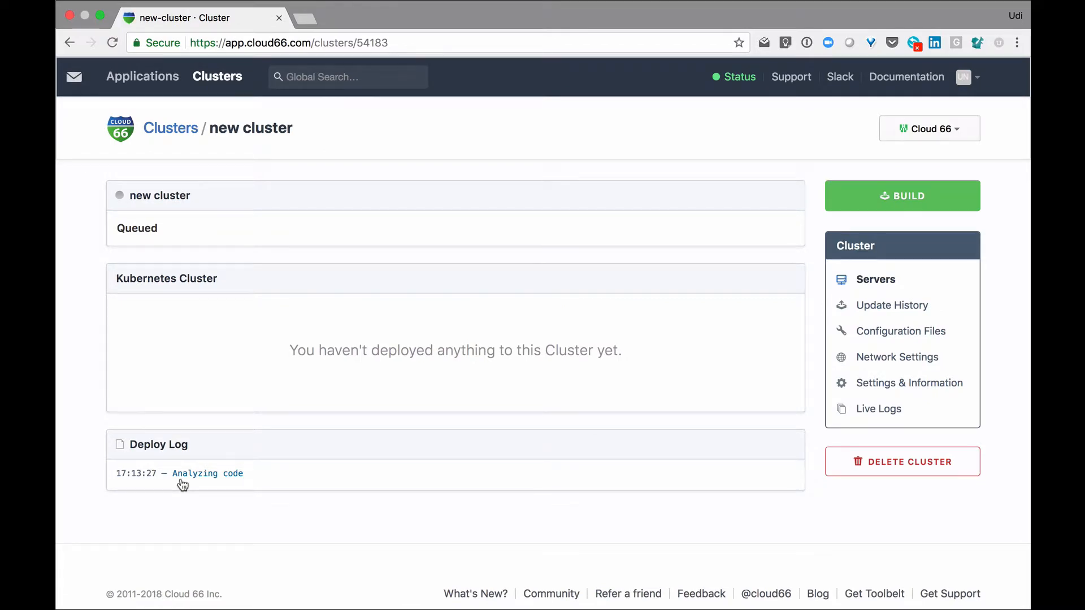
pyautogui.click(959, 208)
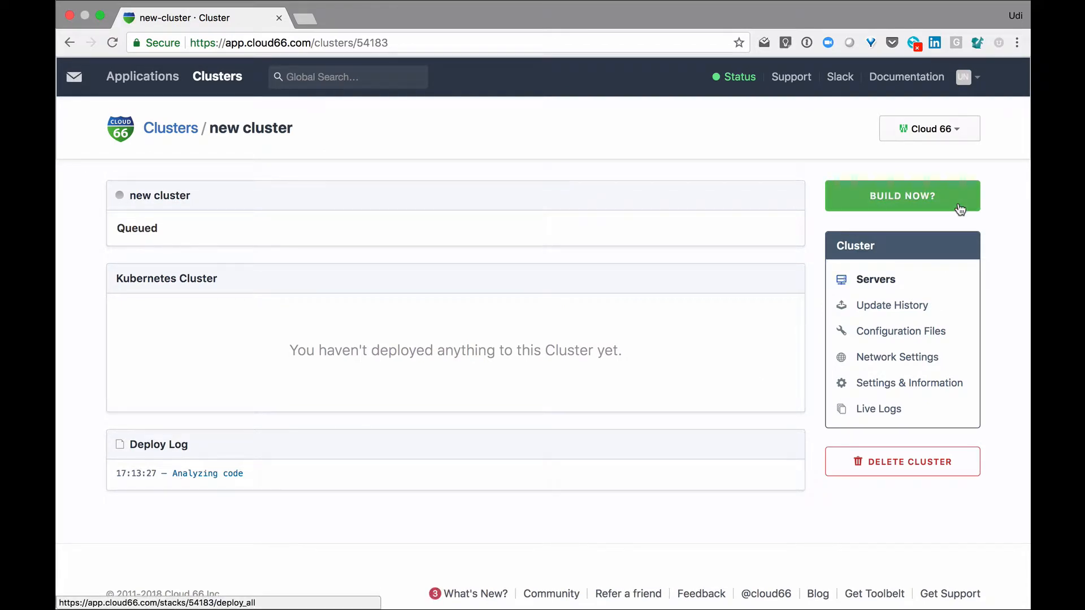
pyautogui.click(959, 208)
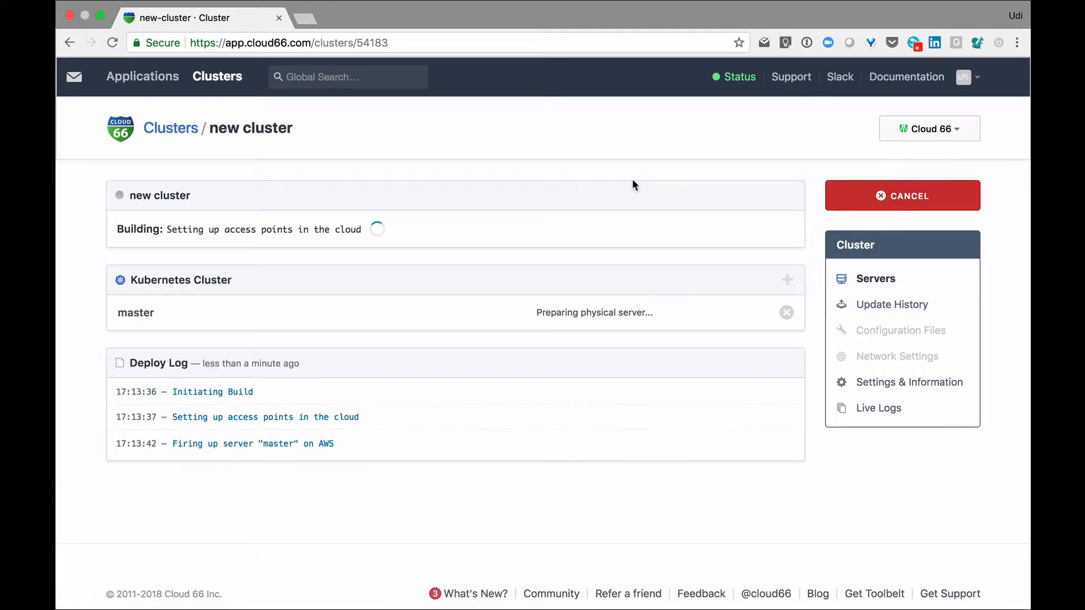
# Open the existing demo cluster's master server from the cluster list and expand its full overview details
pyautogui.click(178, 131)
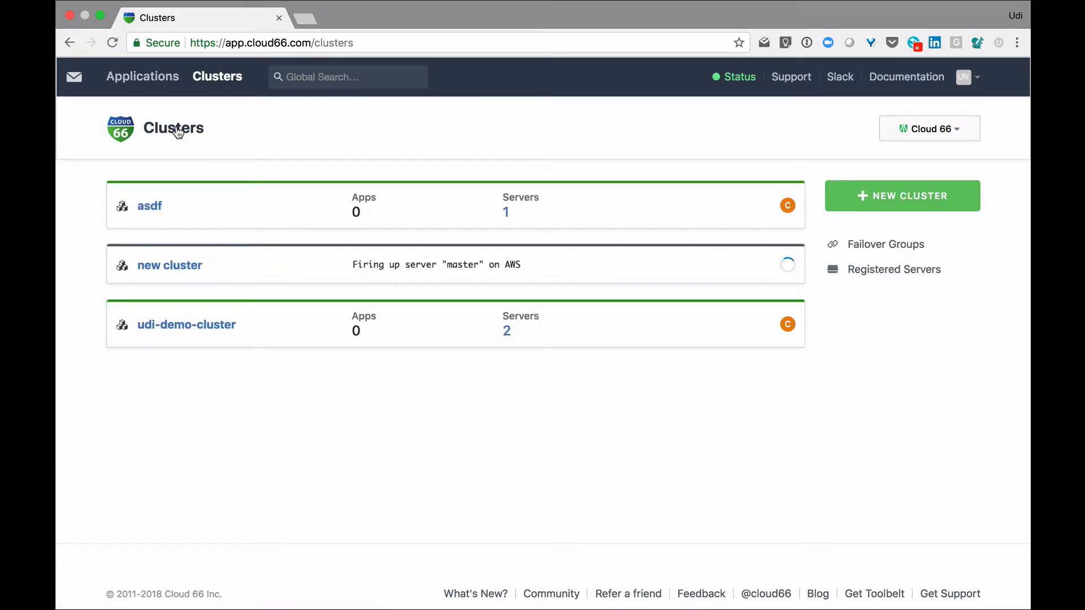
pyautogui.click(215, 328)
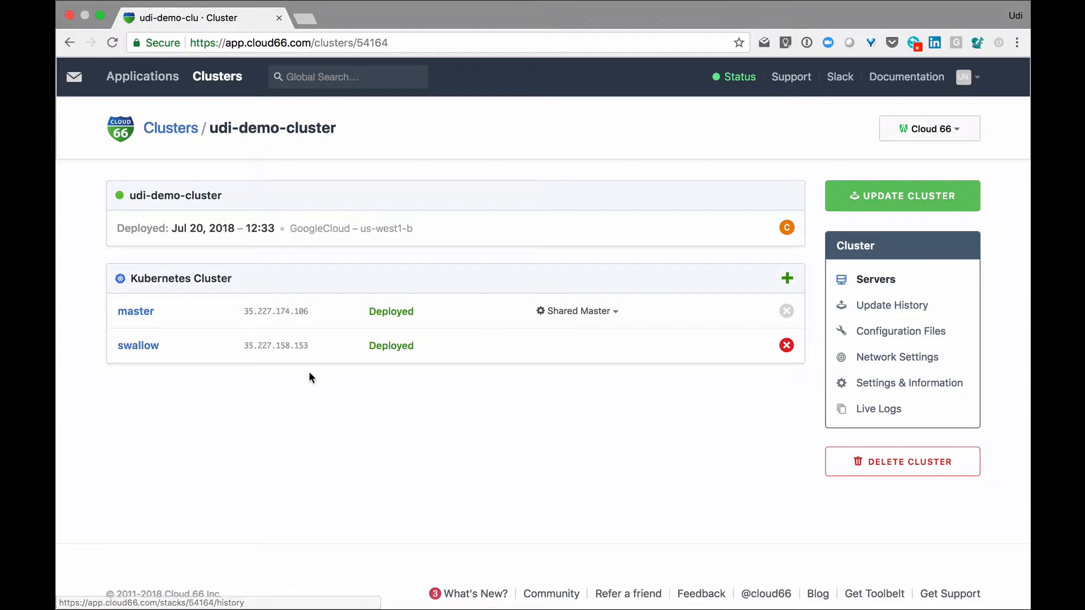
pyautogui.click(146, 318)
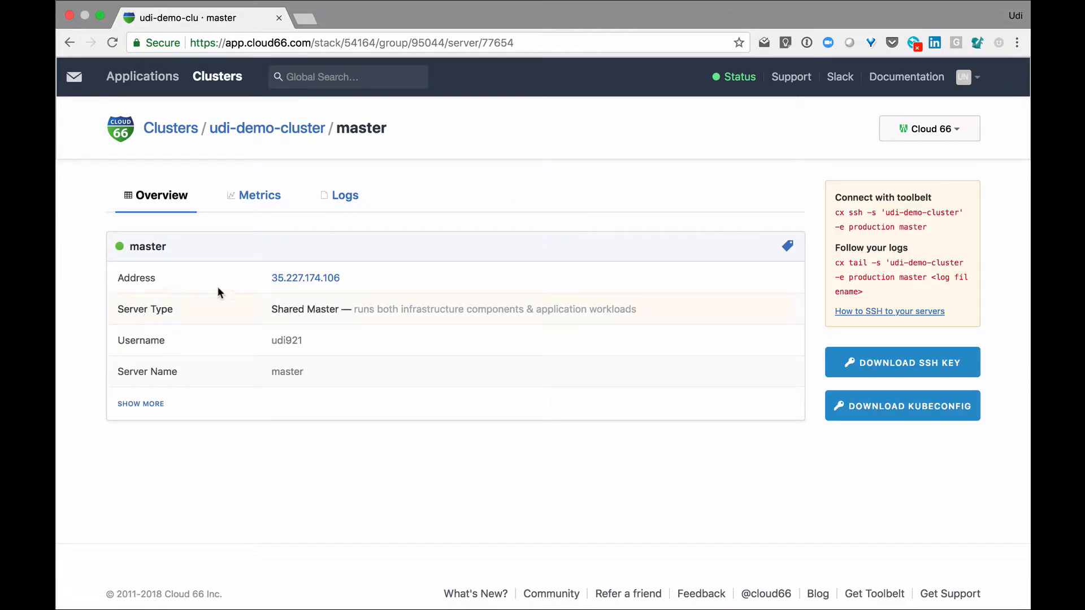
pyautogui.click(147, 404)
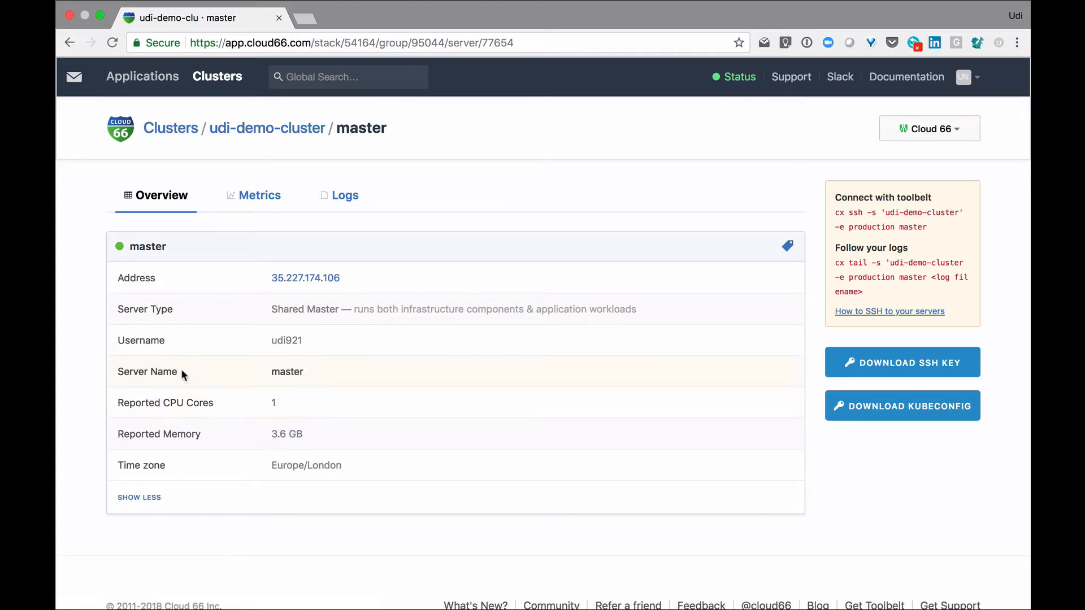
# Review the master server's CPU and disk usage metrics
pyautogui.click(265, 192)
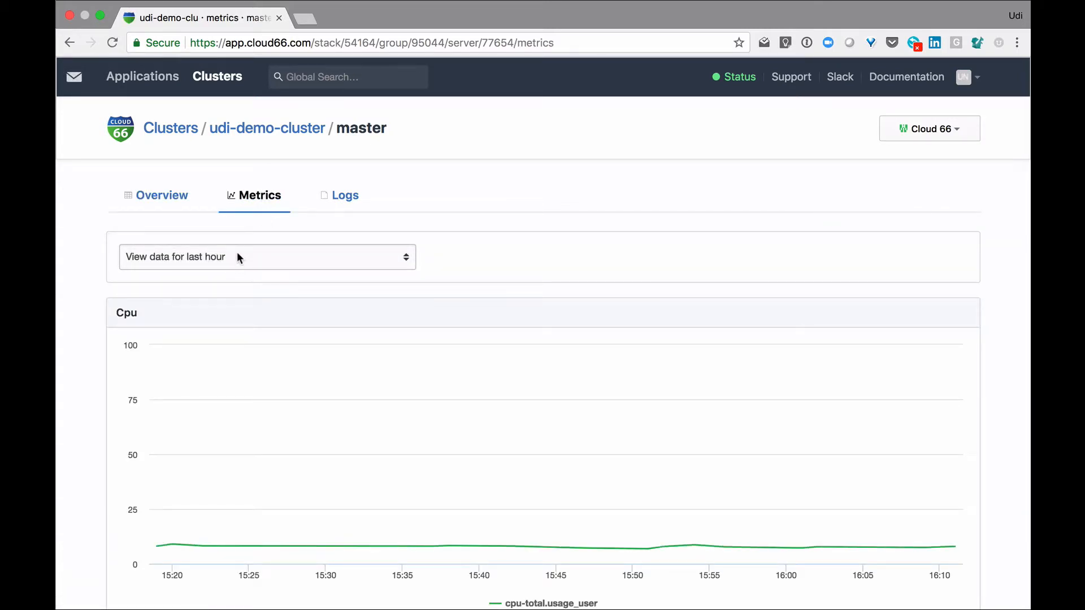
pyautogui.scroll(-5, 258, 352)
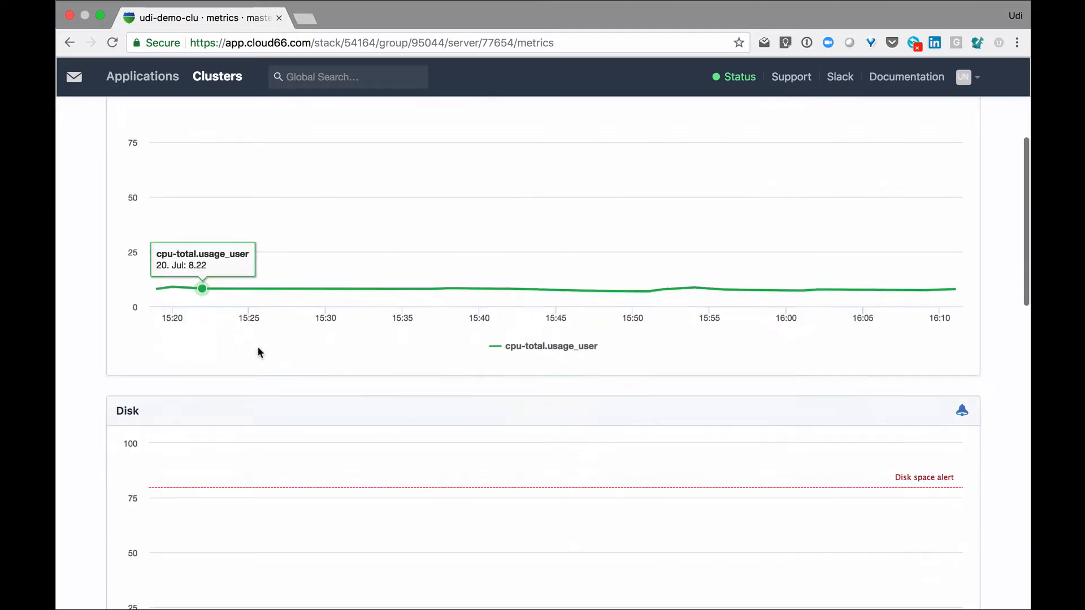
pyautogui.scroll(-9, 258, 348)
pyautogui.scroll(13, 258, 348)
pyautogui.scroll(1, 258, 351)
# Look through the master server's setup logs, then return to its overview
pyautogui.click(337, 199)
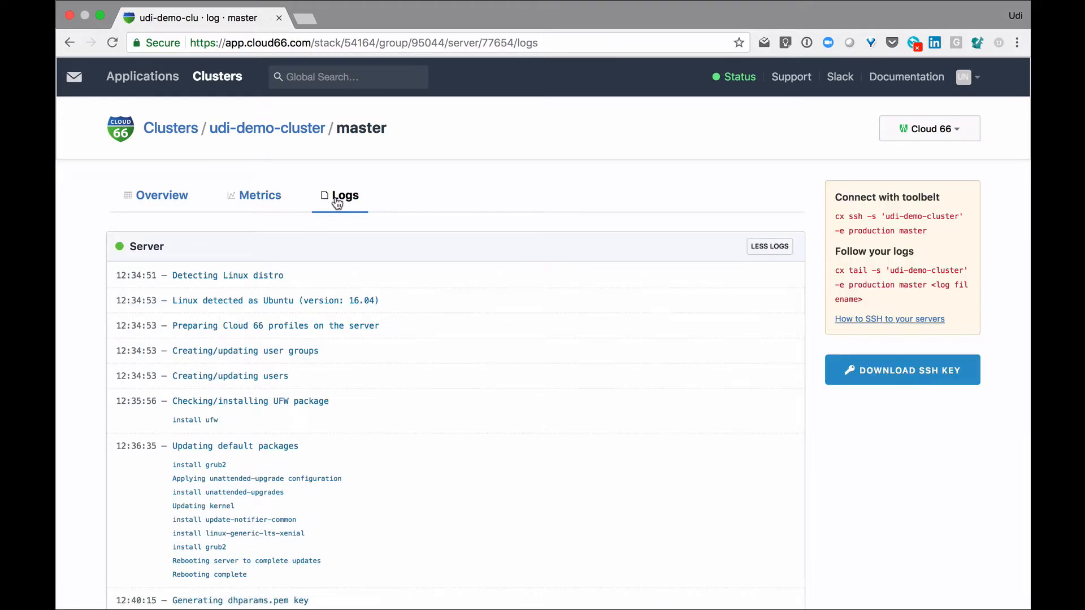
pyautogui.scroll(-5, 402, 406)
pyautogui.scroll(5, 403, 406)
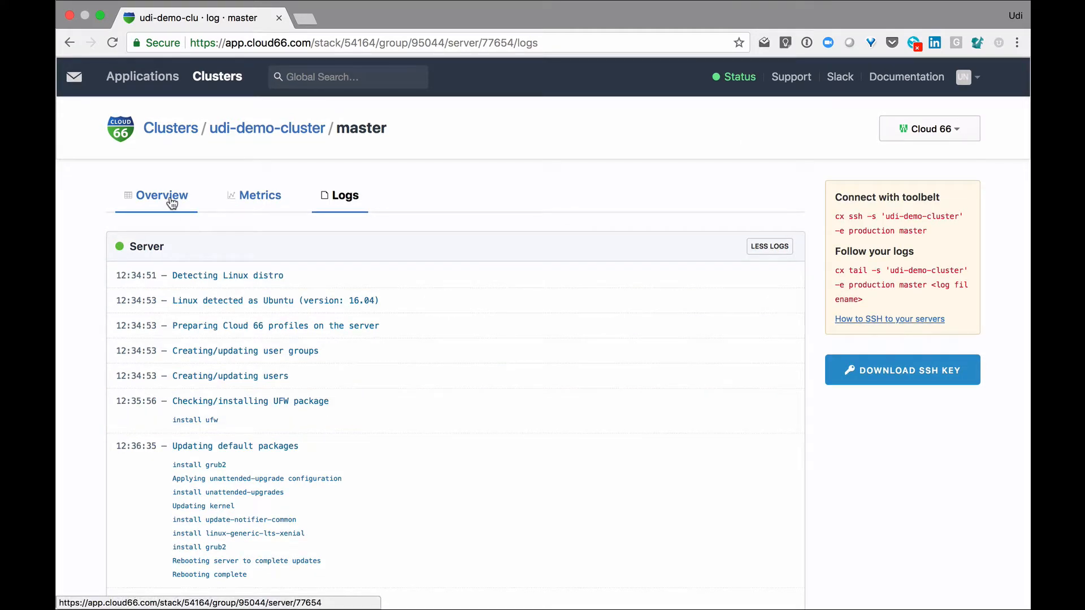
pyautogui.click(172, 202)
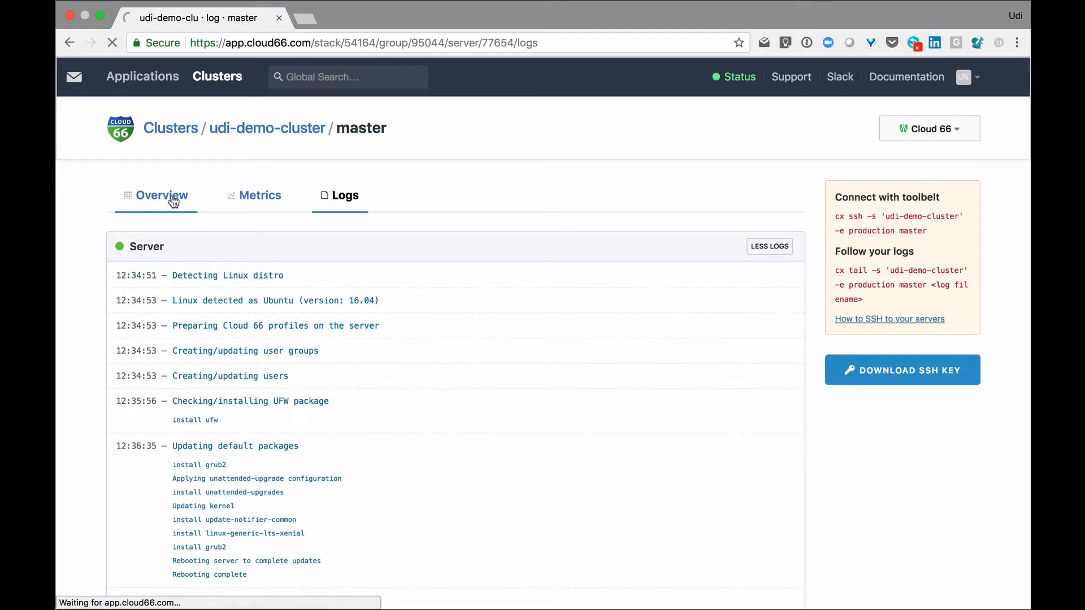
# Review the demo cluster's update history and its cluster update options without running an update
pyautogui.click(889, 305)
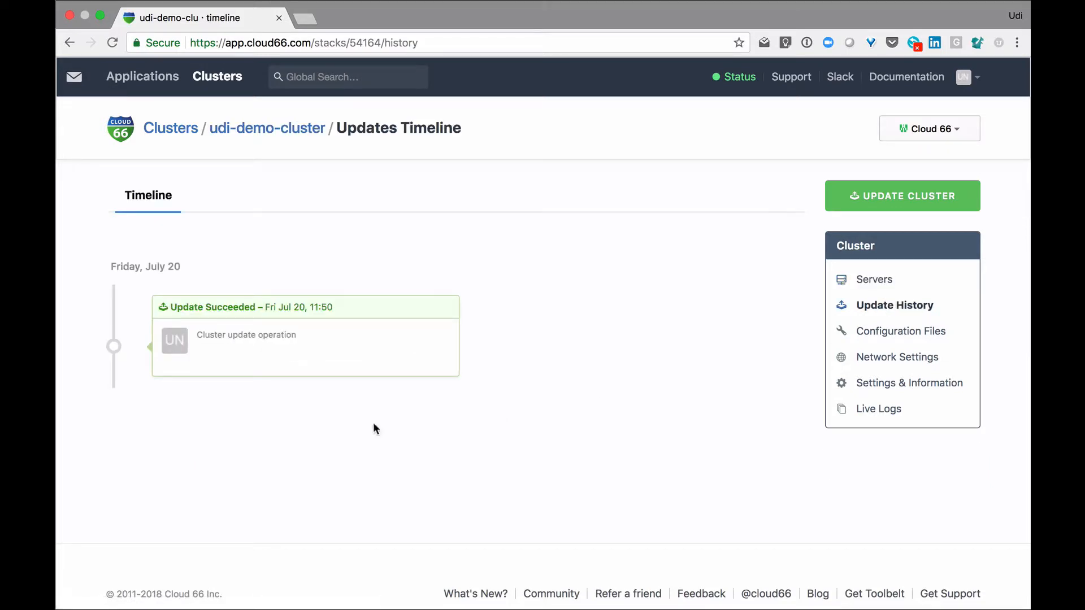
pyautogui.moveTo(114, 346)
pyautogui.click(959, 202)
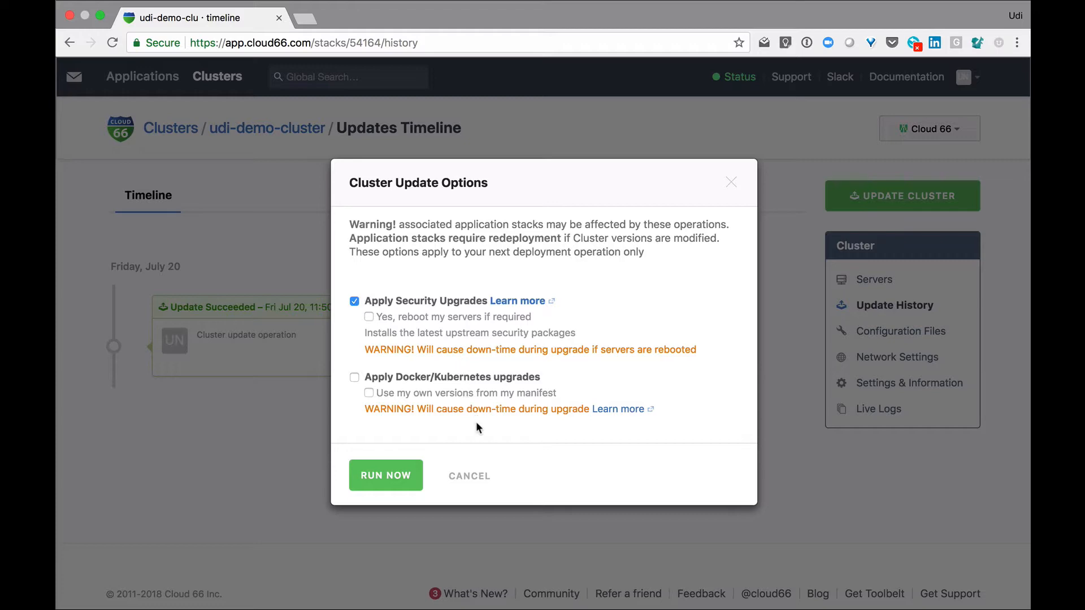
pyautogui.click(469, 476)
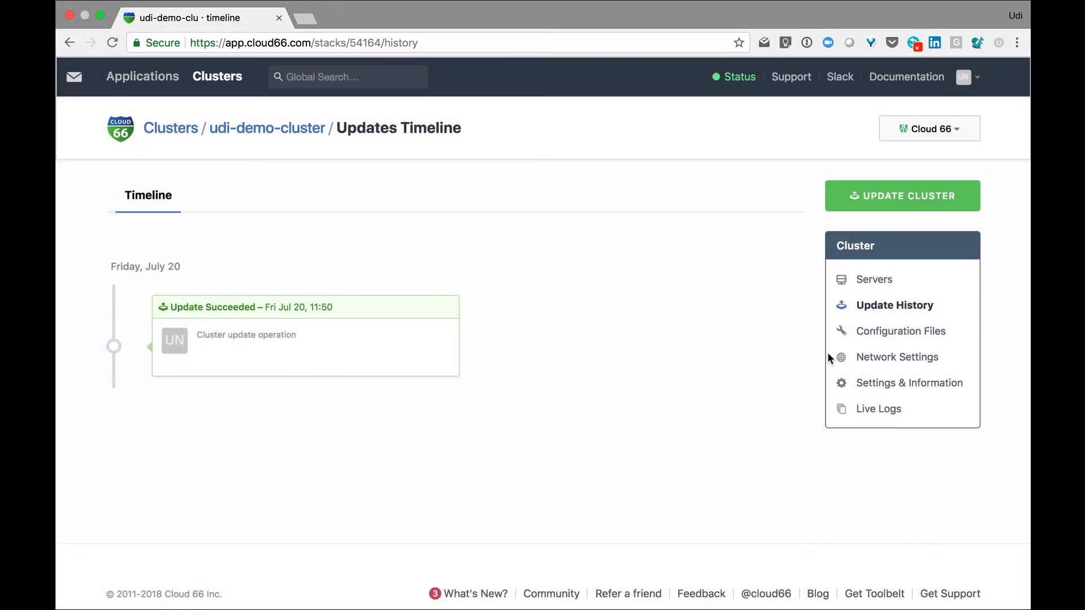
# Examine the demo cluster's configuration files, covering the manifest.yml with its commit section and the deploy hooks template
pyautogui.click(892, 337)
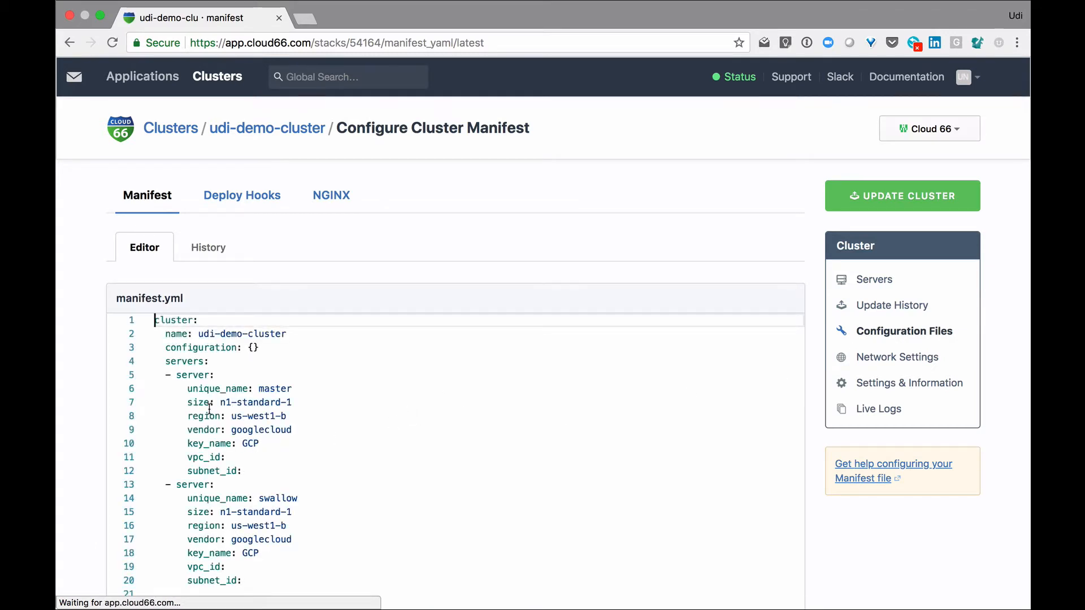
pyautogui.scroll(-3, 207, 430)
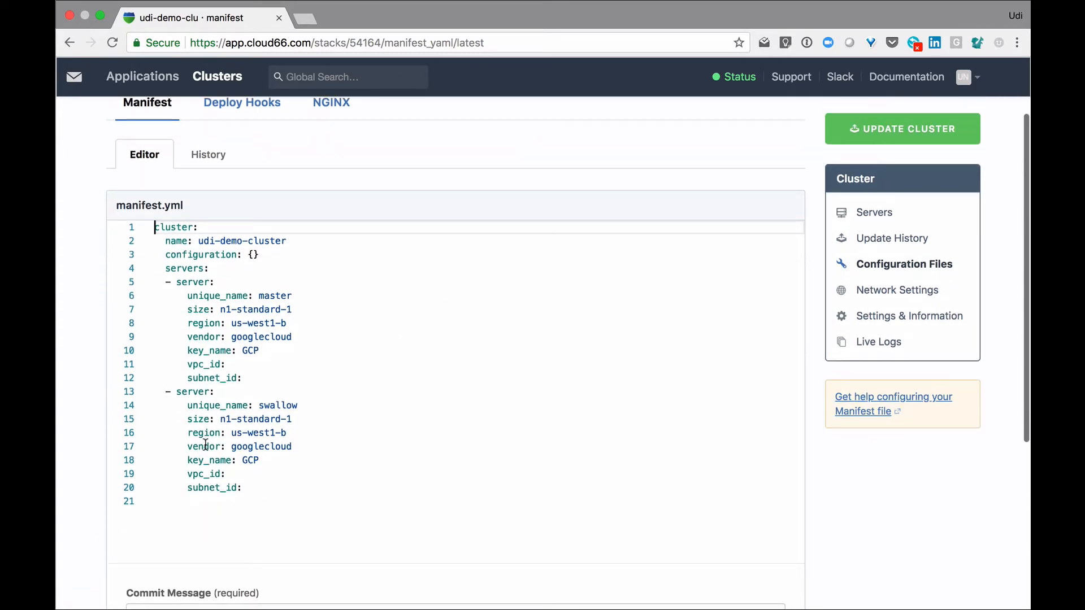
pyautogui.scroll(-5, 205, 445)
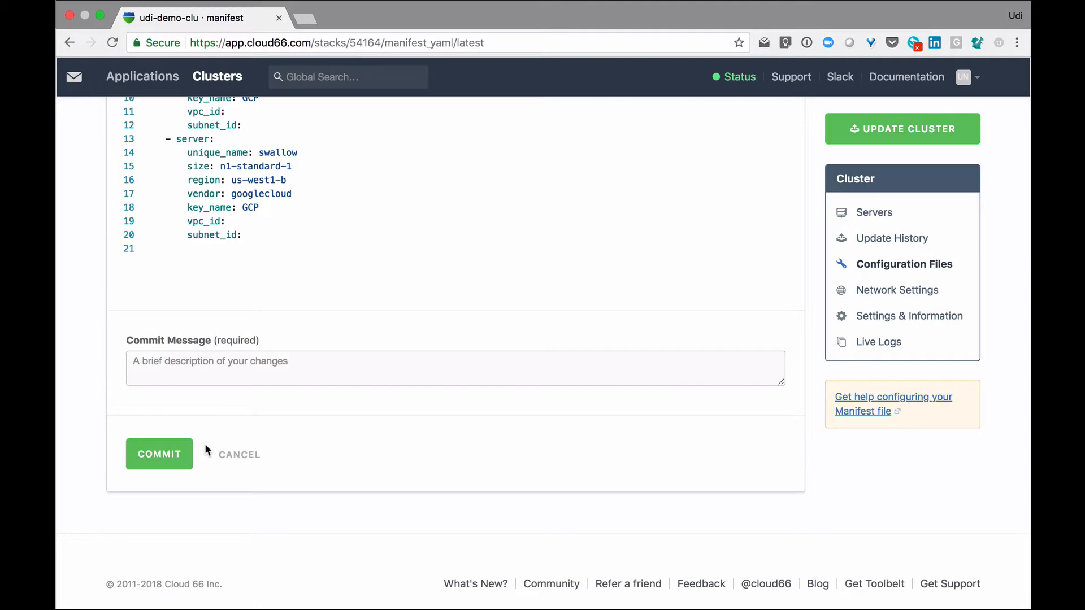
pyautogui.scroll(7, 207, 450)
pyautogui.click(236, 195)
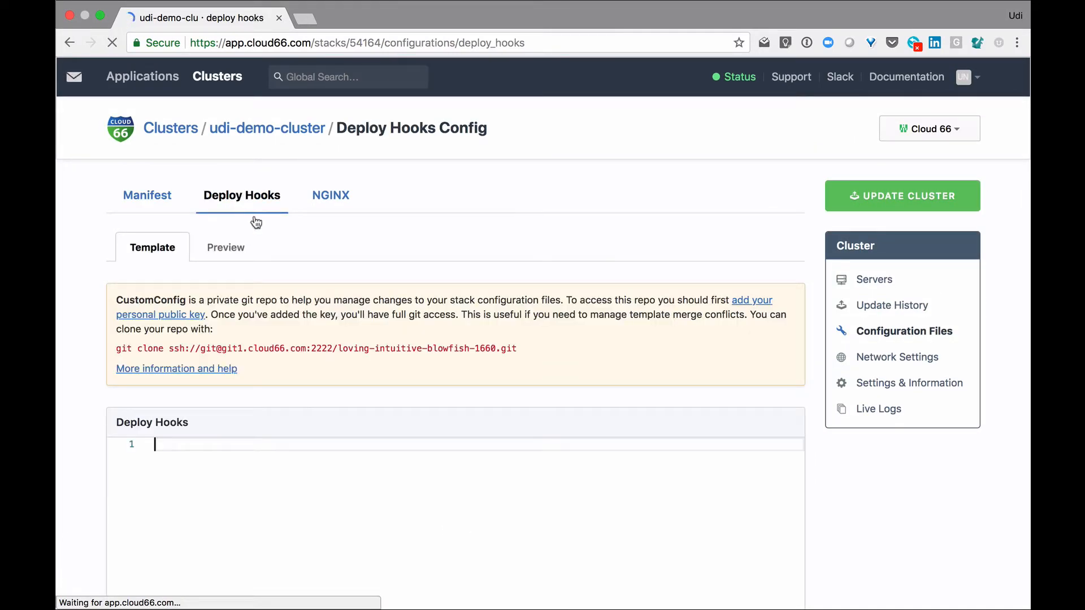
pyautogui.scroll(-2, 380, 338)
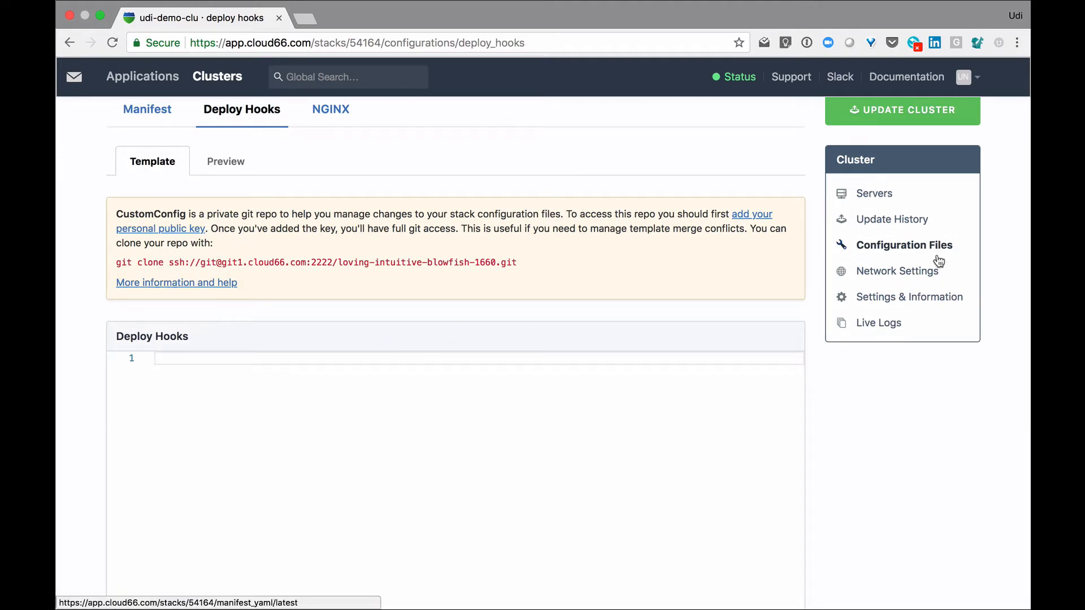
# Review the static and shared firewall rules in the demo cluster's network settings
pyautogui.click(927, 272)
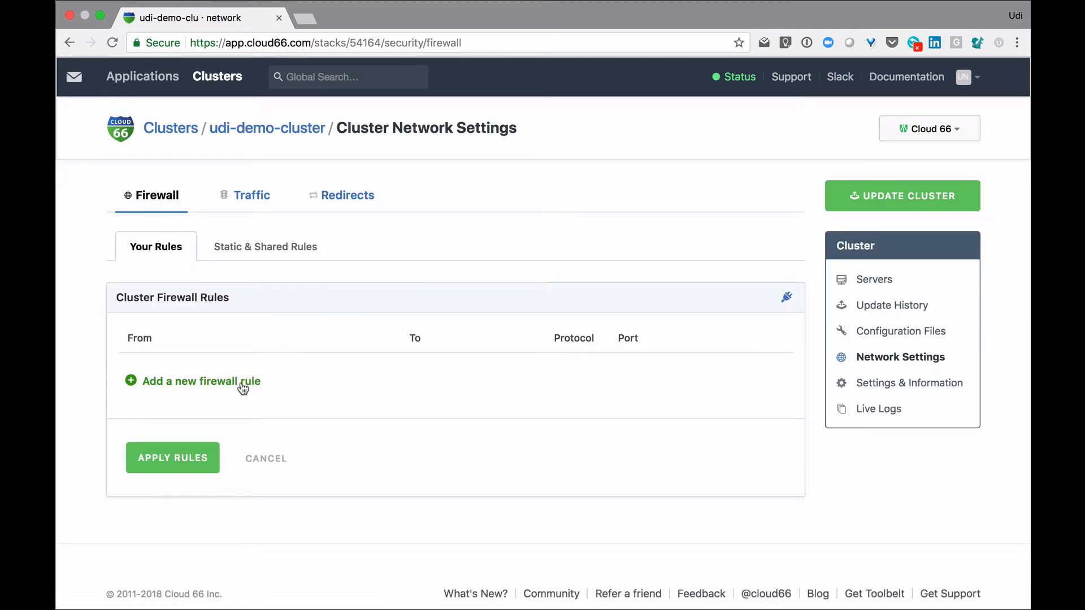
pyautogui.click(286, 246)
pyautogui.scroll(-3, 283, 388)
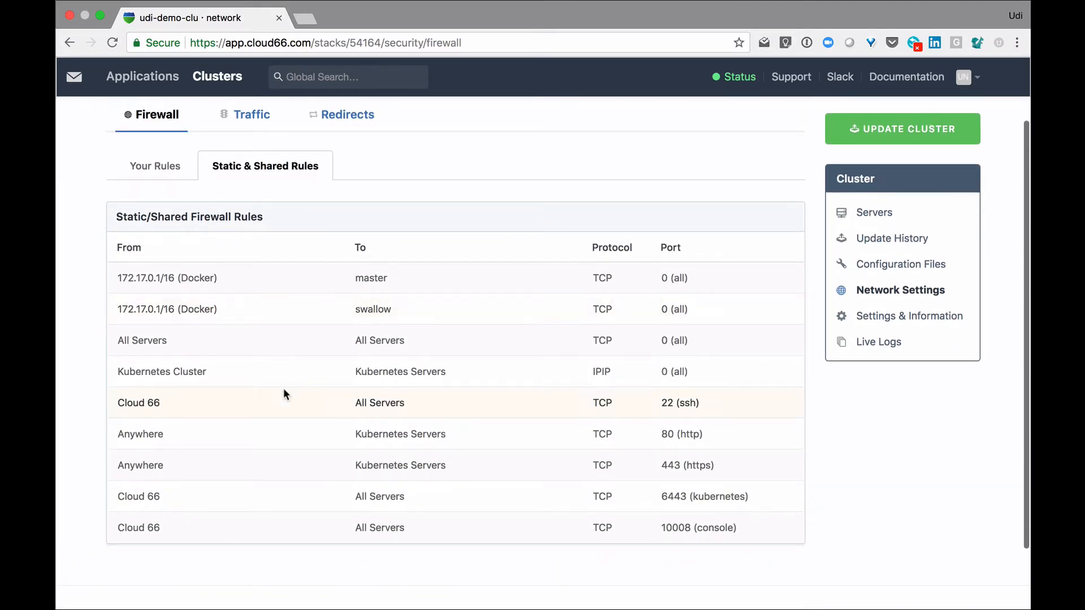
pyautogui.scroll(2, 283, 388)
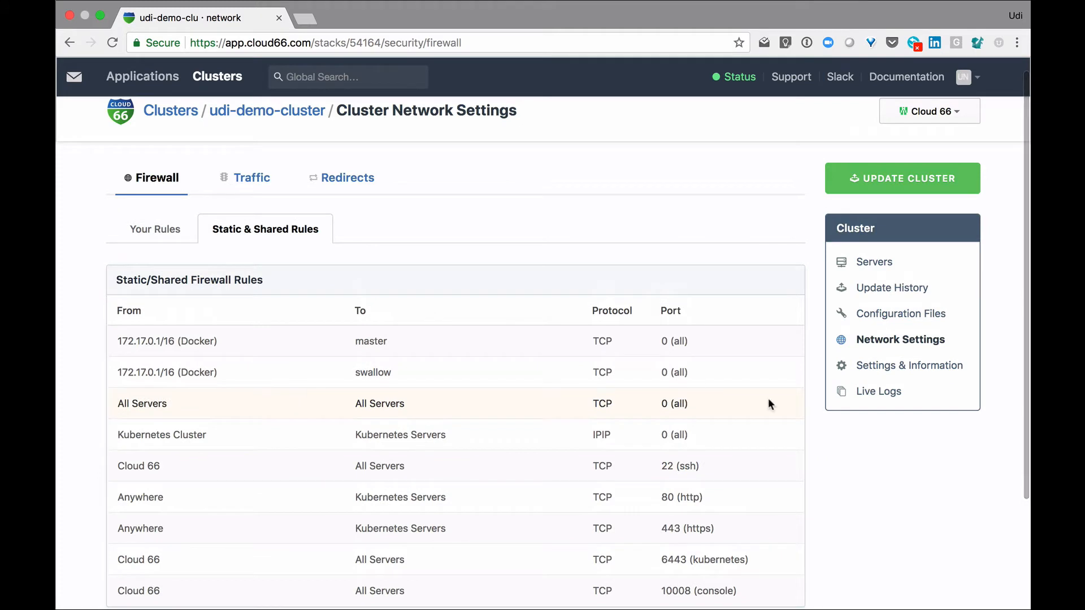
# Review the demo cluster's general settings and its update lockdown options
pyautogui.click(938, 373)
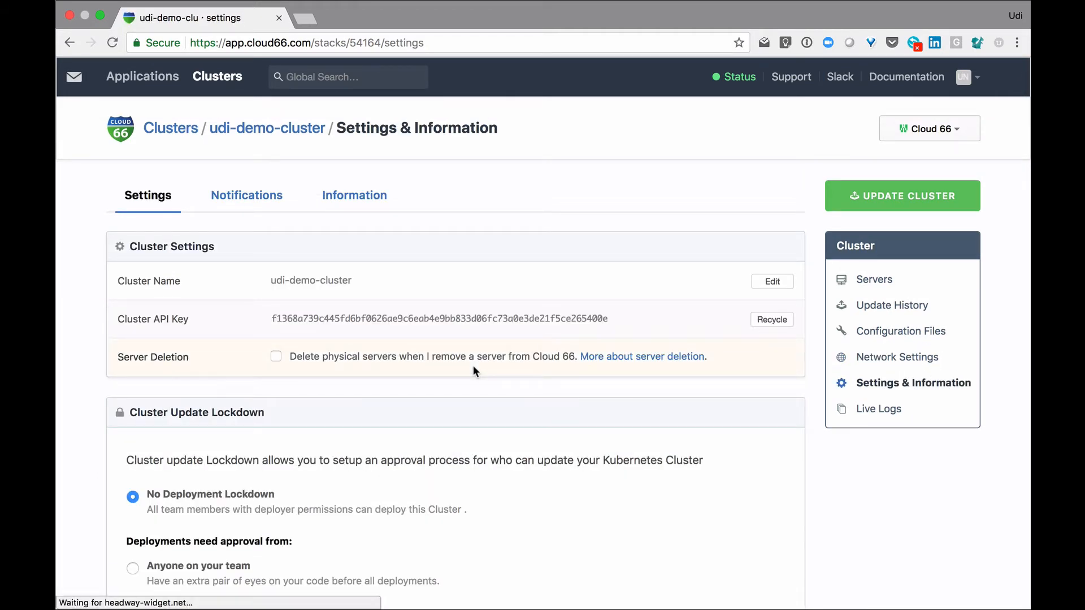
pyautogui.scroll(-5, 296, 415)
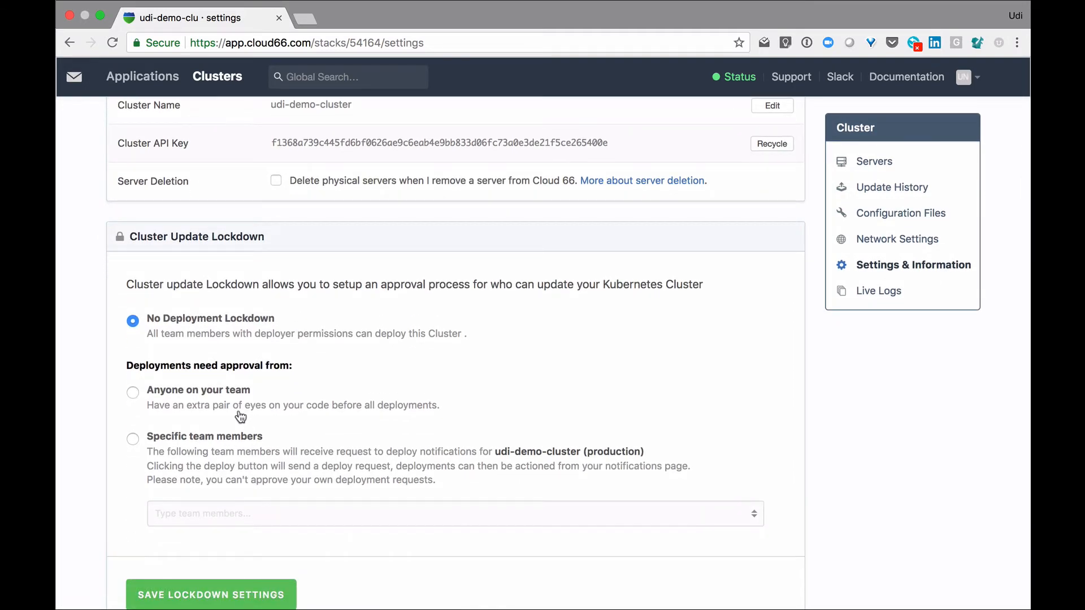
pyautogui.scroll(3, 304, 404)
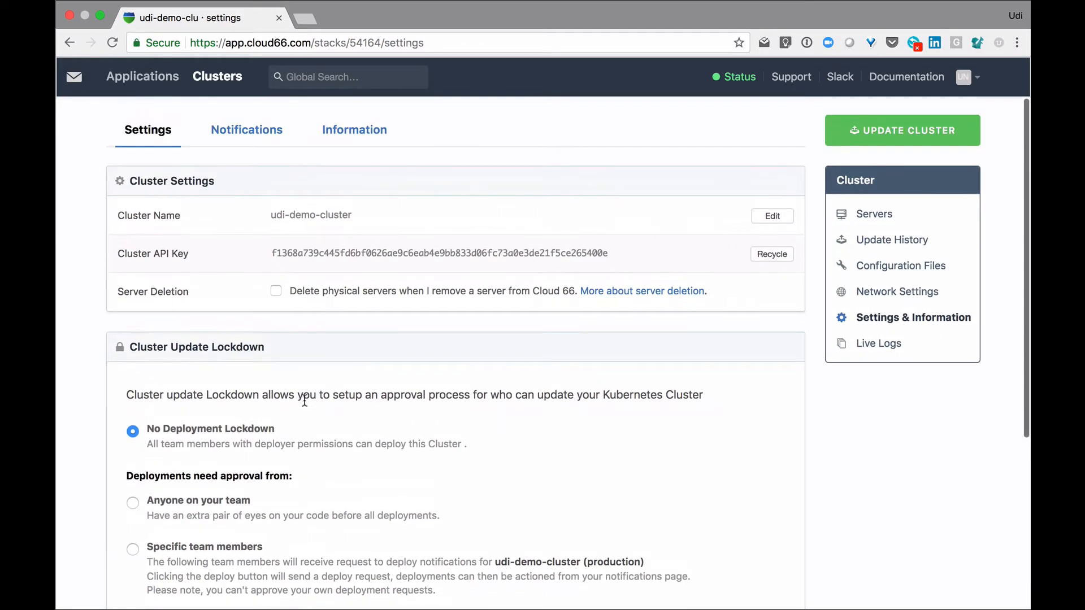
# Review the demo cluster's notification events and its general information page
pyautogui.click(271, 138)
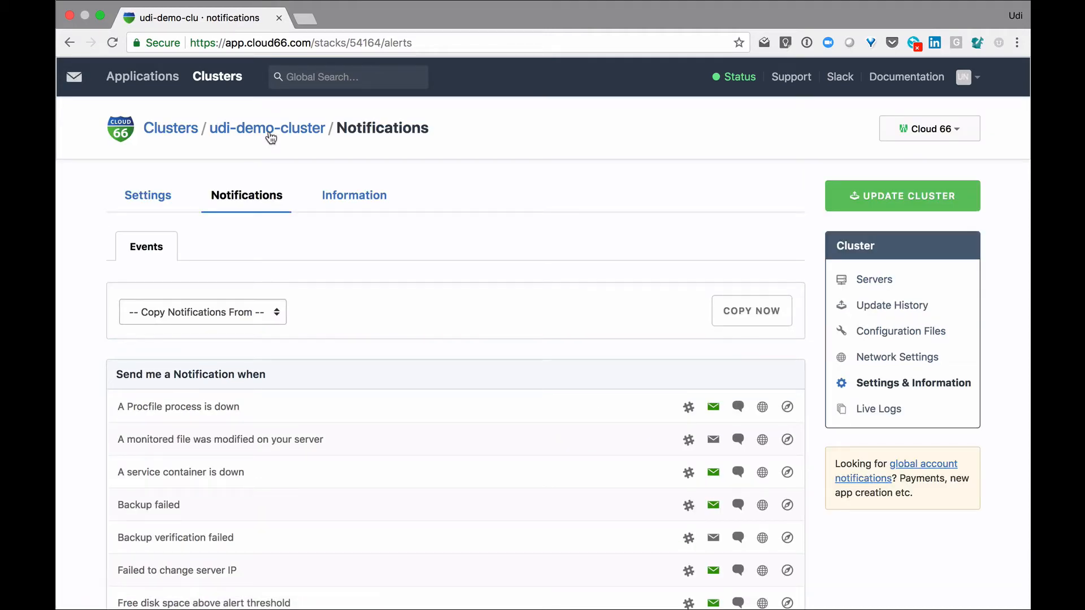
pyautogui.click(357, 198)
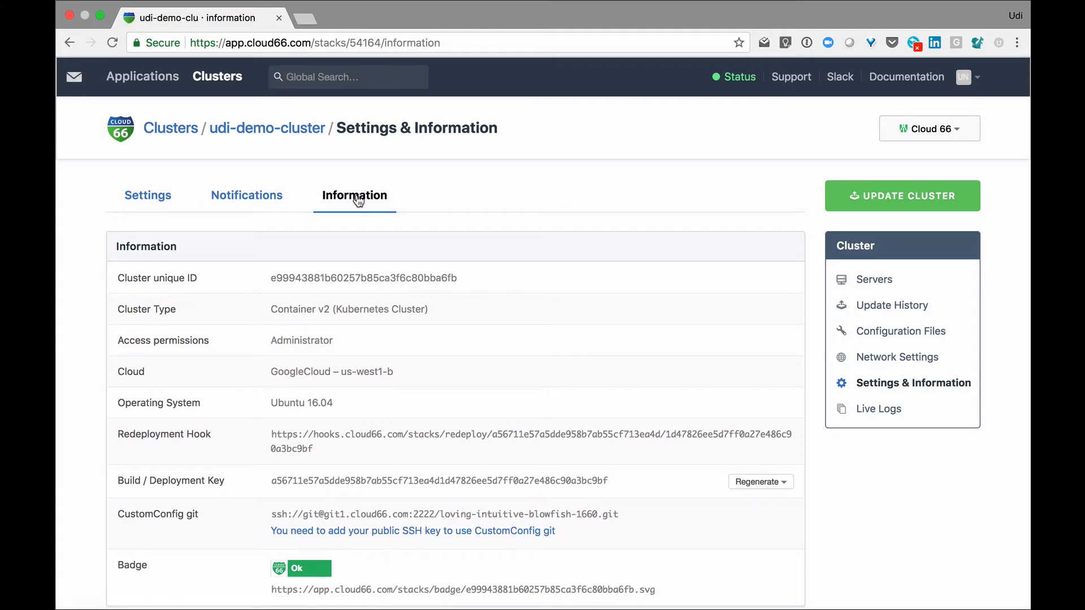
# Set up a Maestro deployment for the Simple demo application in the Production environment
pyautogui.click(152, 83)
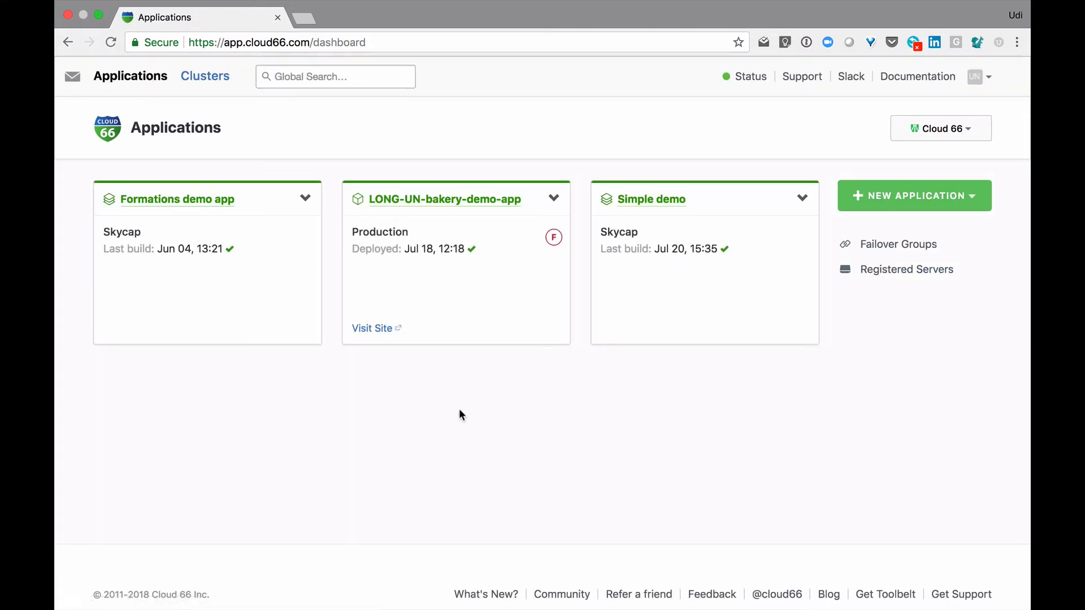
pyautogui.click(655, 201)
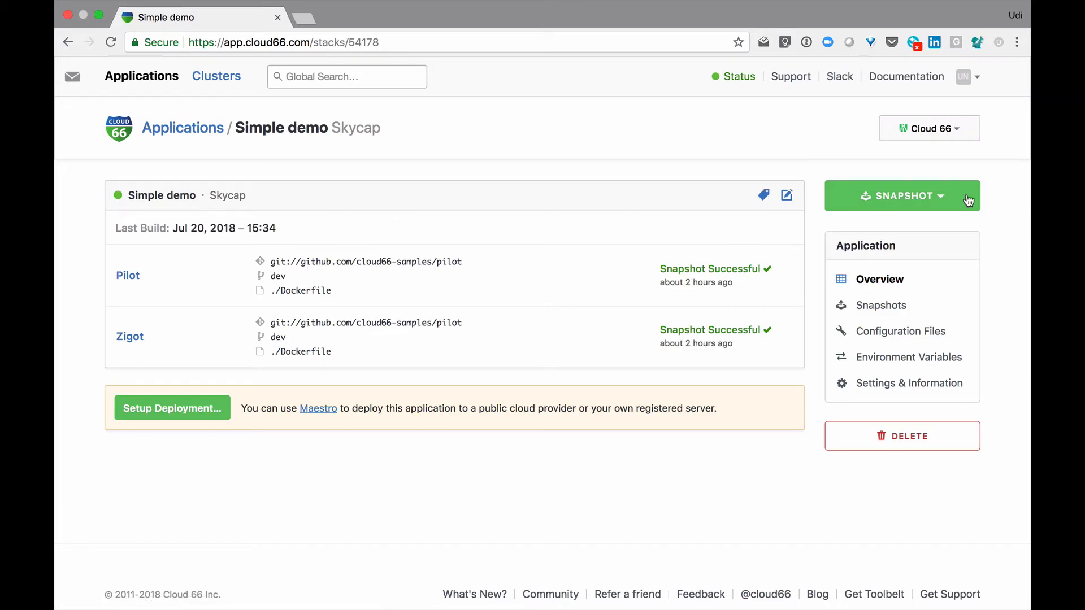
pyautogui.click(968, 200)
pyautogui.click(886, 314)
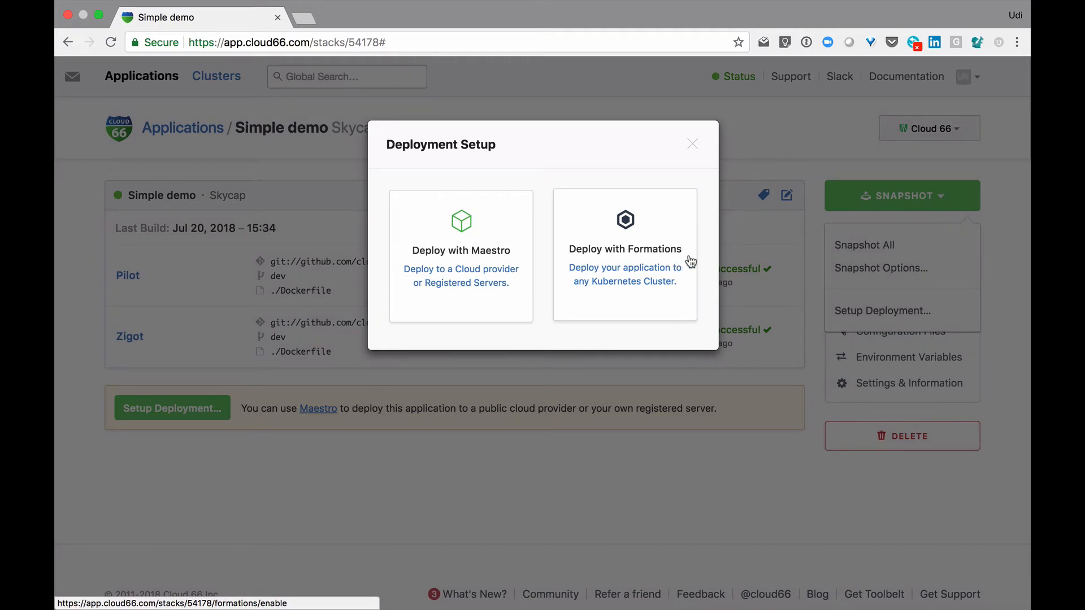
pyautogui.click(526, 255)
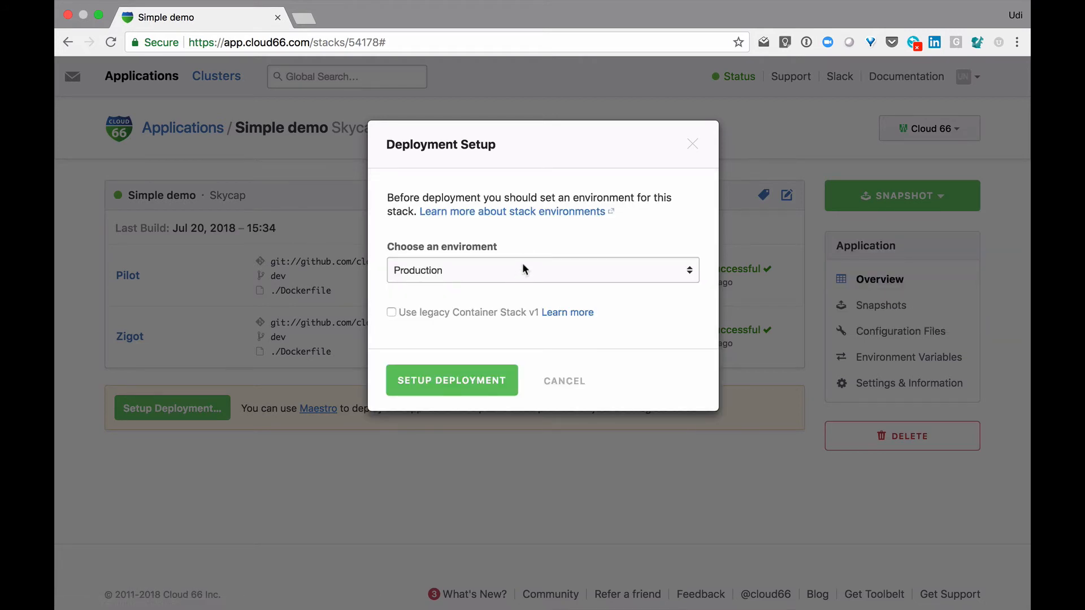
pyautogui.click(523, 267)
pyautogui.click(523, 268)
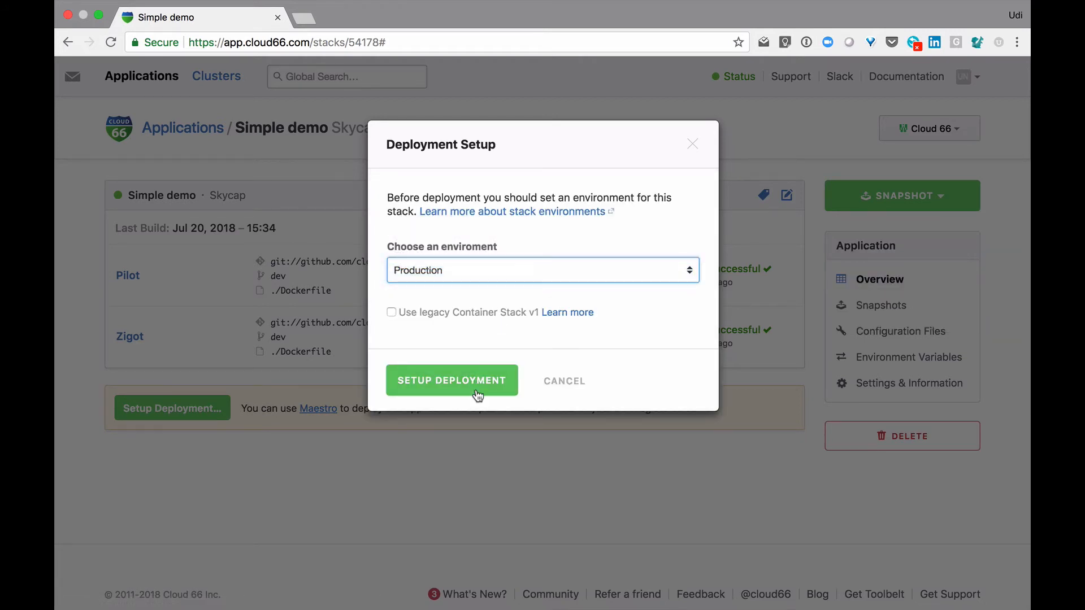
pyautogui.click(508, 387)
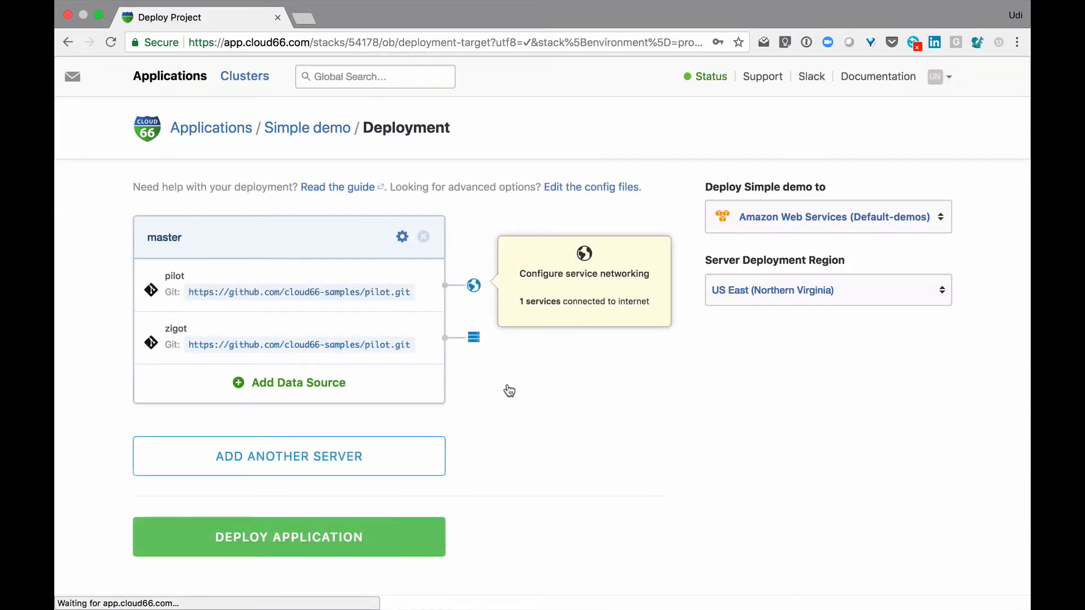
# Choose the existing cluster udi-demo-cluster as the deployment target for Simple demo
pyautogui.click(942, 221)
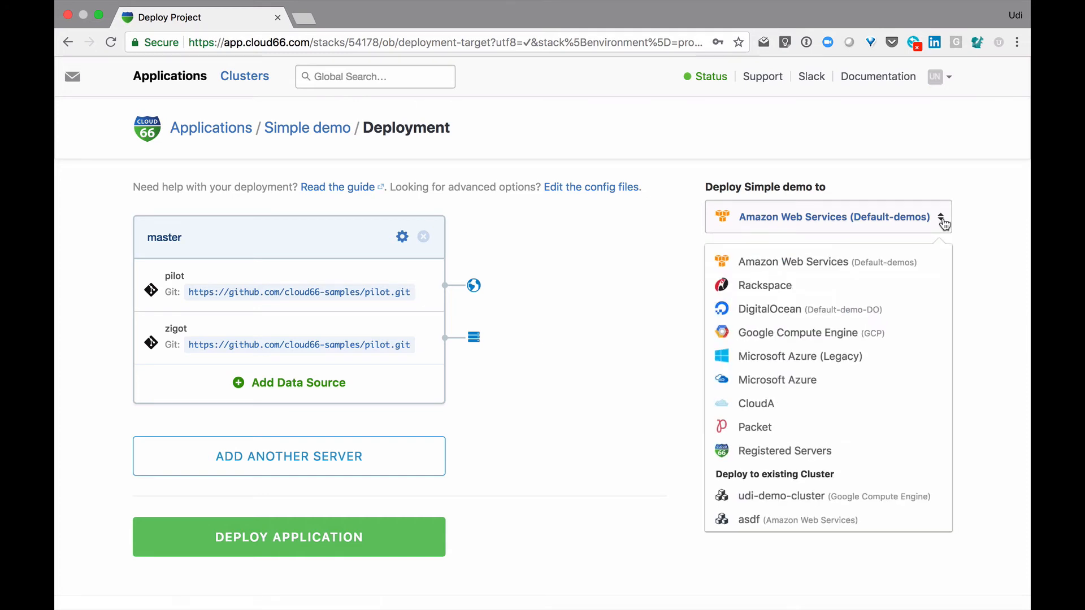
pyautogui.click(813, 498)
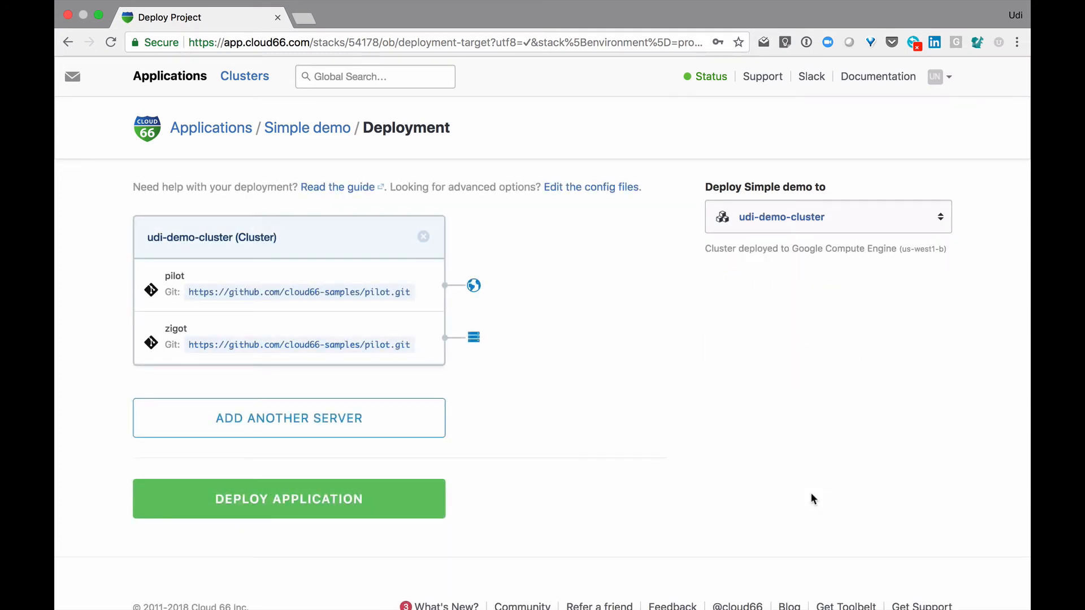
# Add another server to inspect the data sources it offers, and remove that server without adding any
pyautogui.click(410, 426)
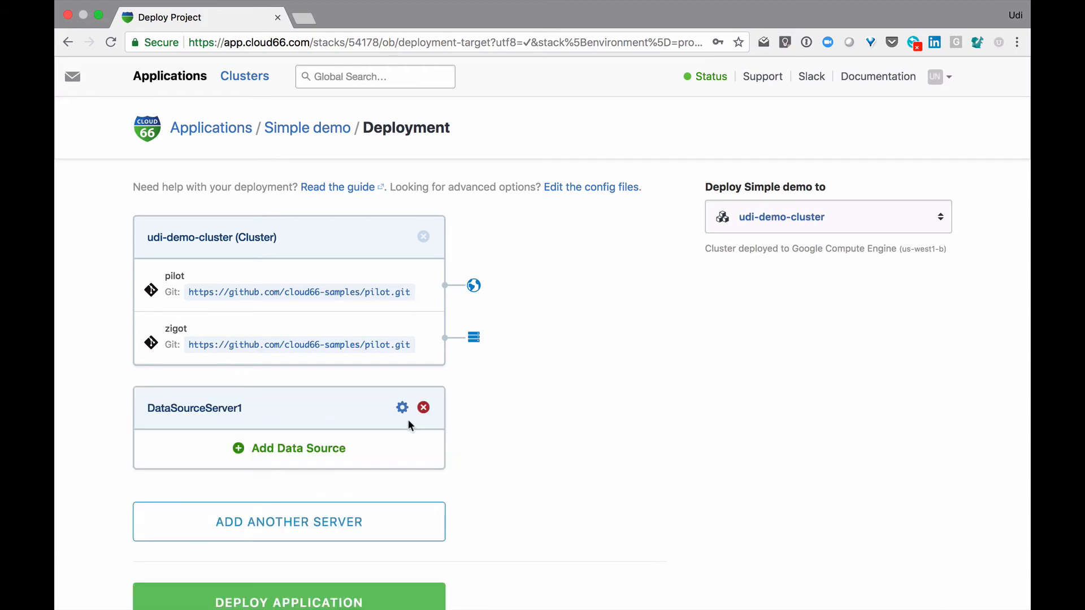
pyautogui.click(341, 450)
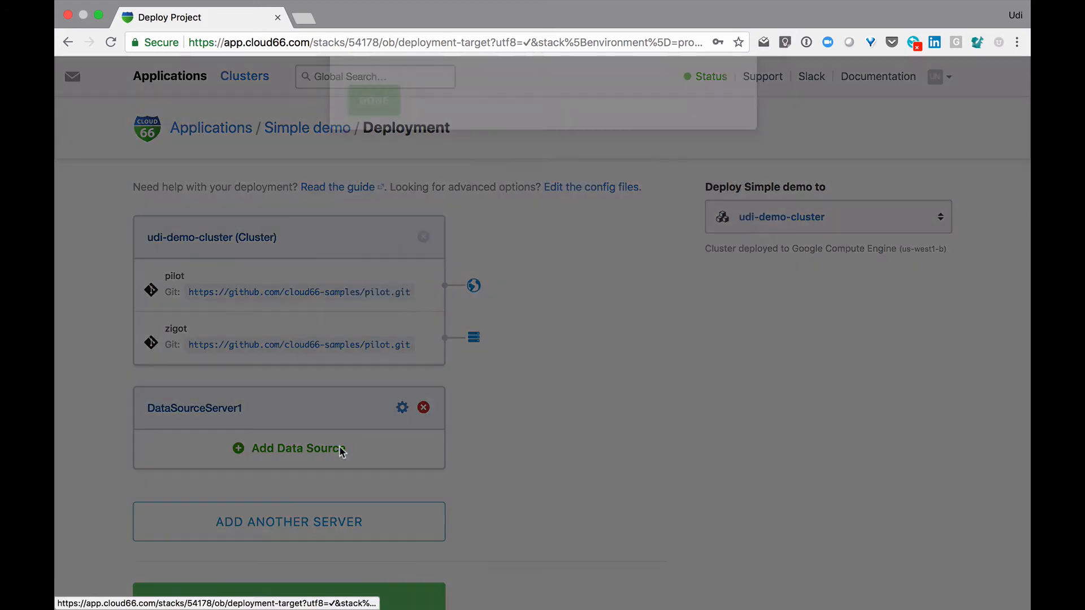
pyautogui.click(563, 266)
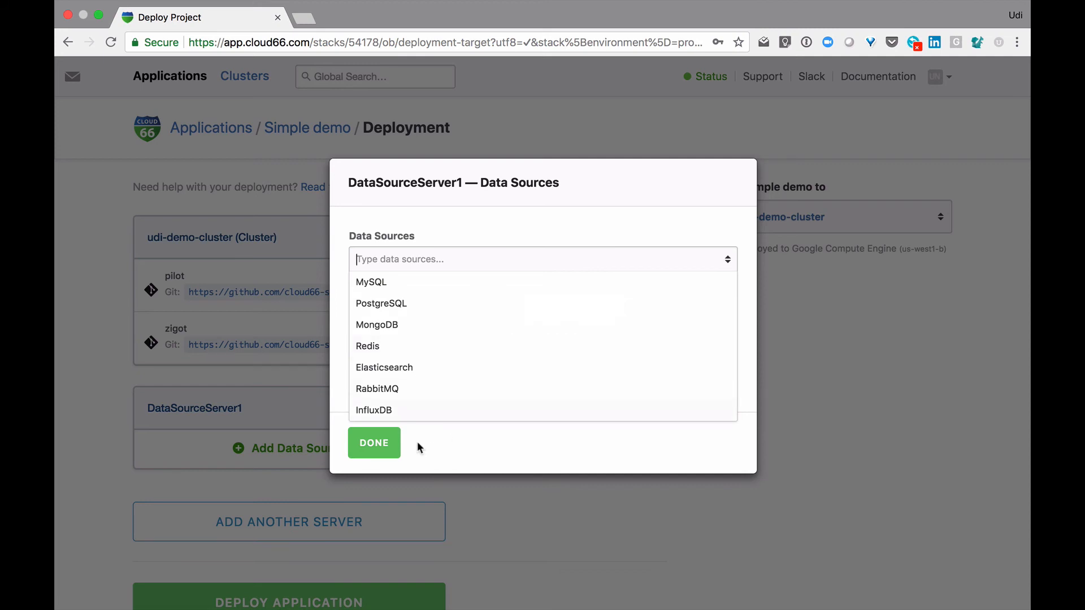
pyautogui.click(373, 447)
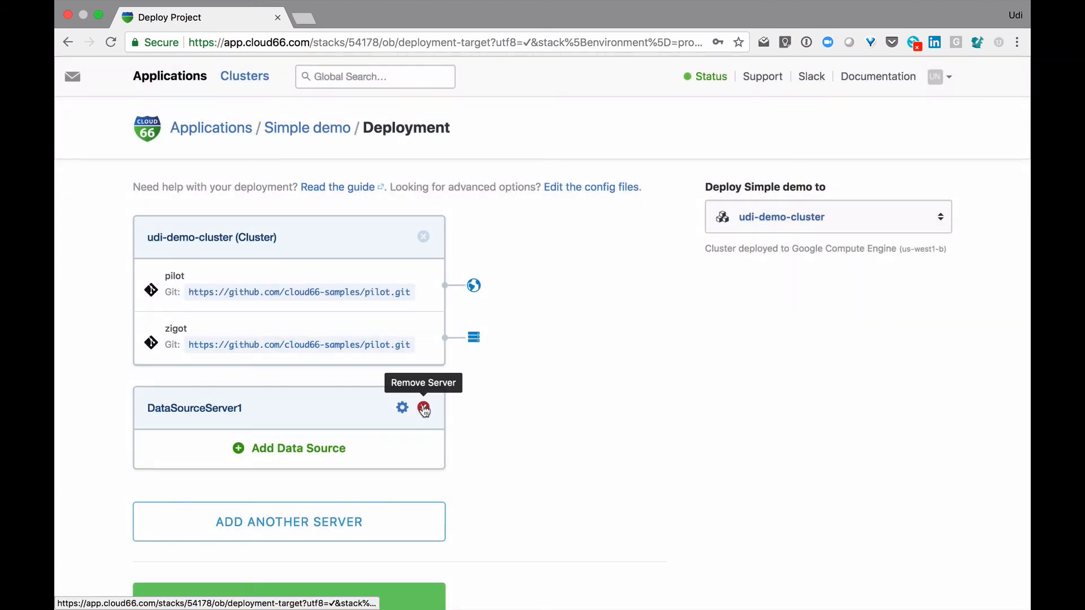
pyautogui.click(425, 407)
# Deploy the Simple demo application to udi-demo-cluster
pyautogui.click(413, 493)
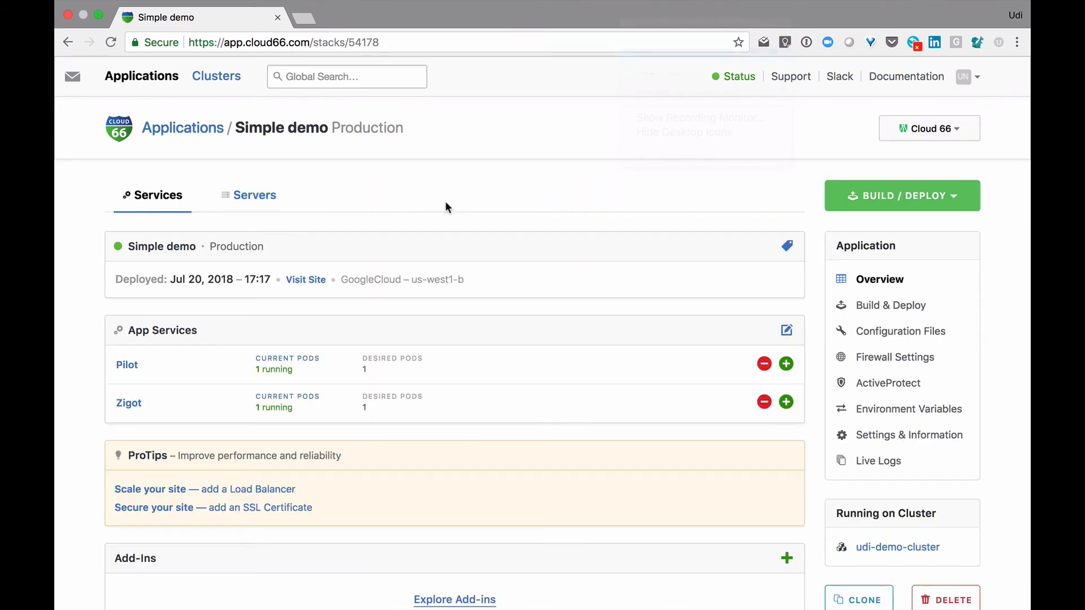
# Visit the deployed Simple demo site, reload its response several times, and return to the application overview
pyautogui.click(308, 283)
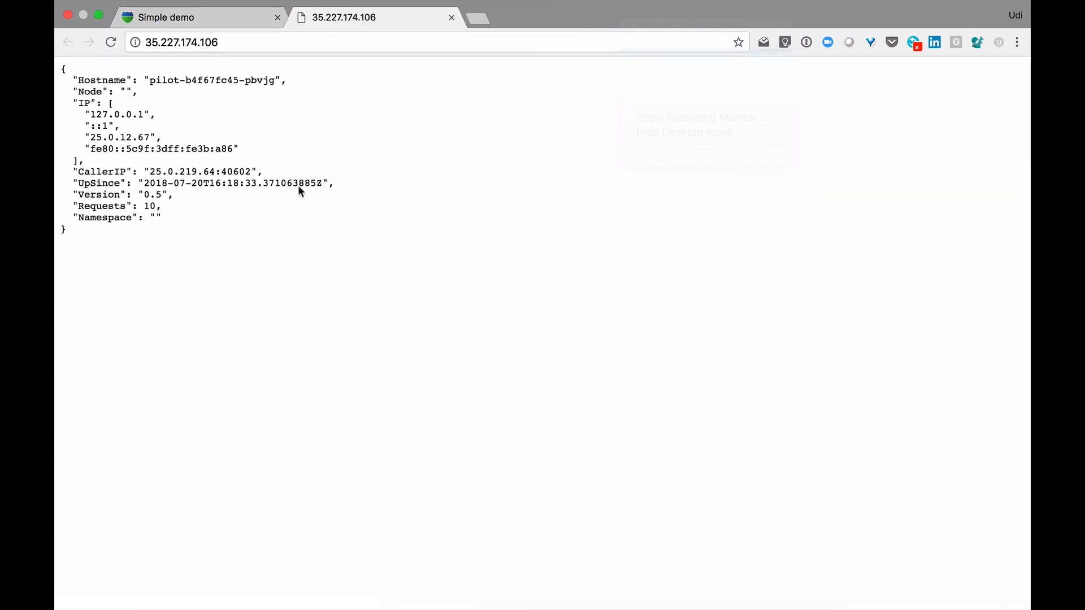
pyautogui.click(109, 47)
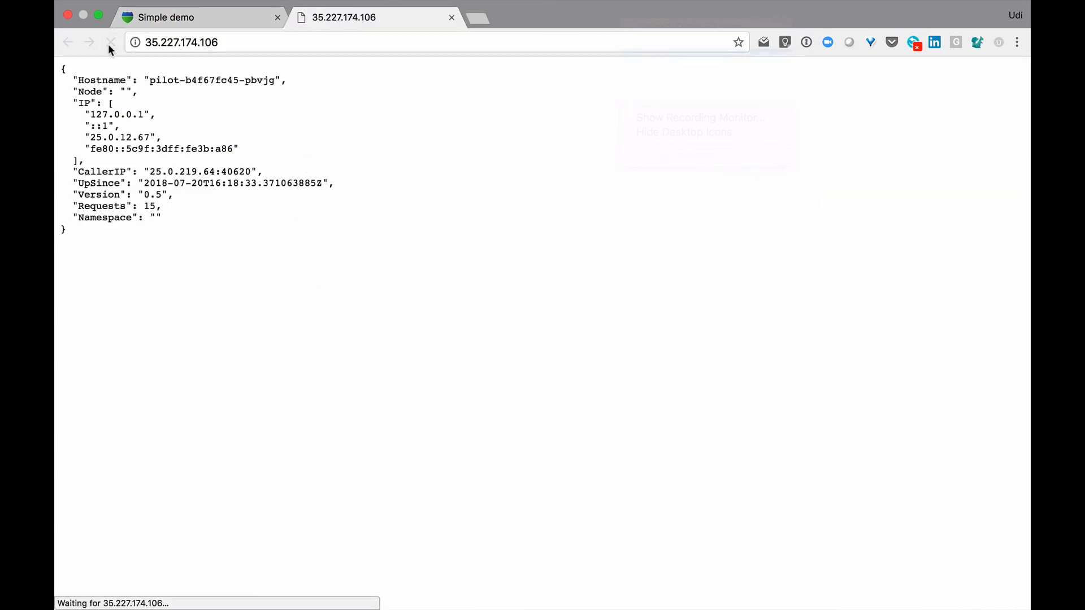
pyautogui.click(109, 47)
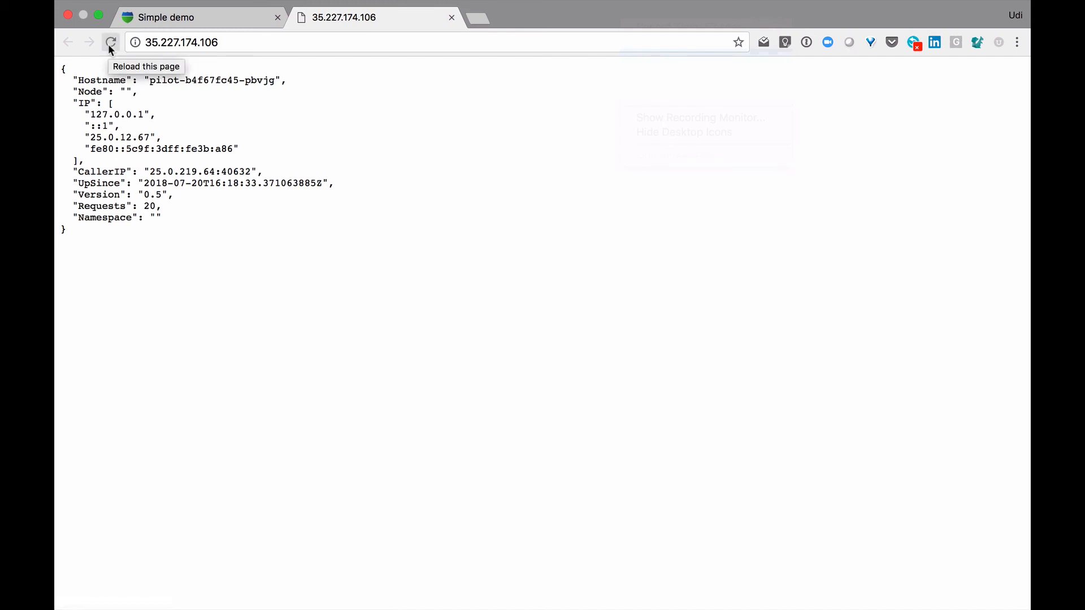
pyautogui.click(109, 45)
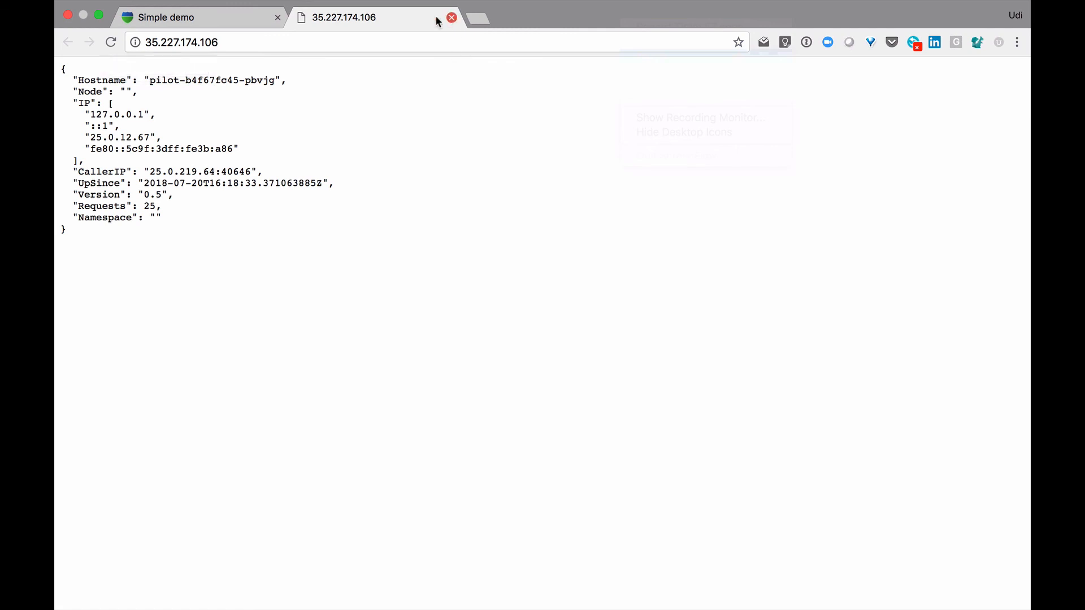
pyautogui.click(229, 17)
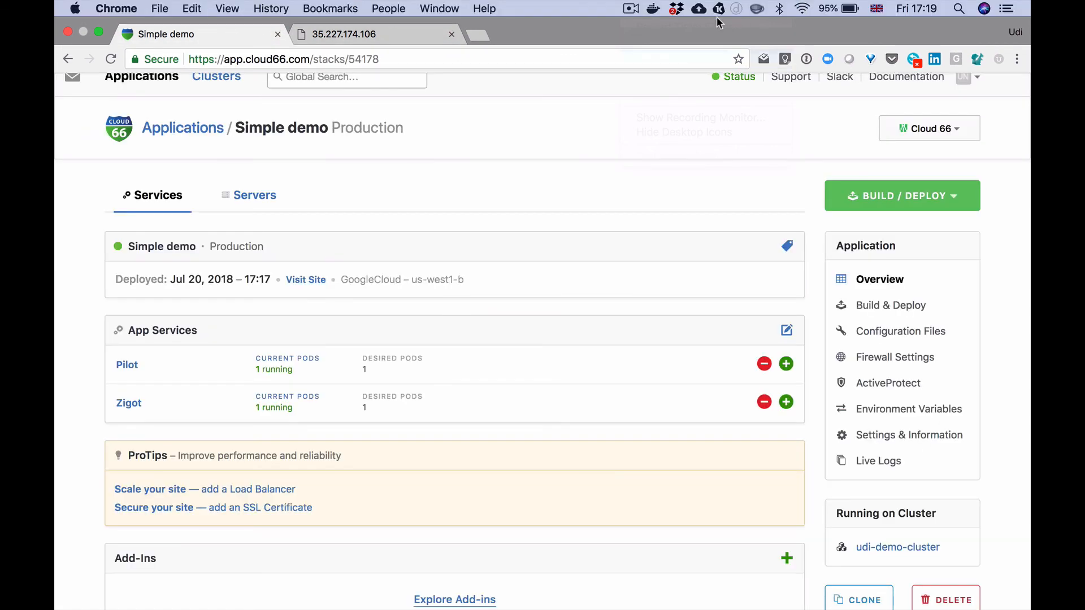